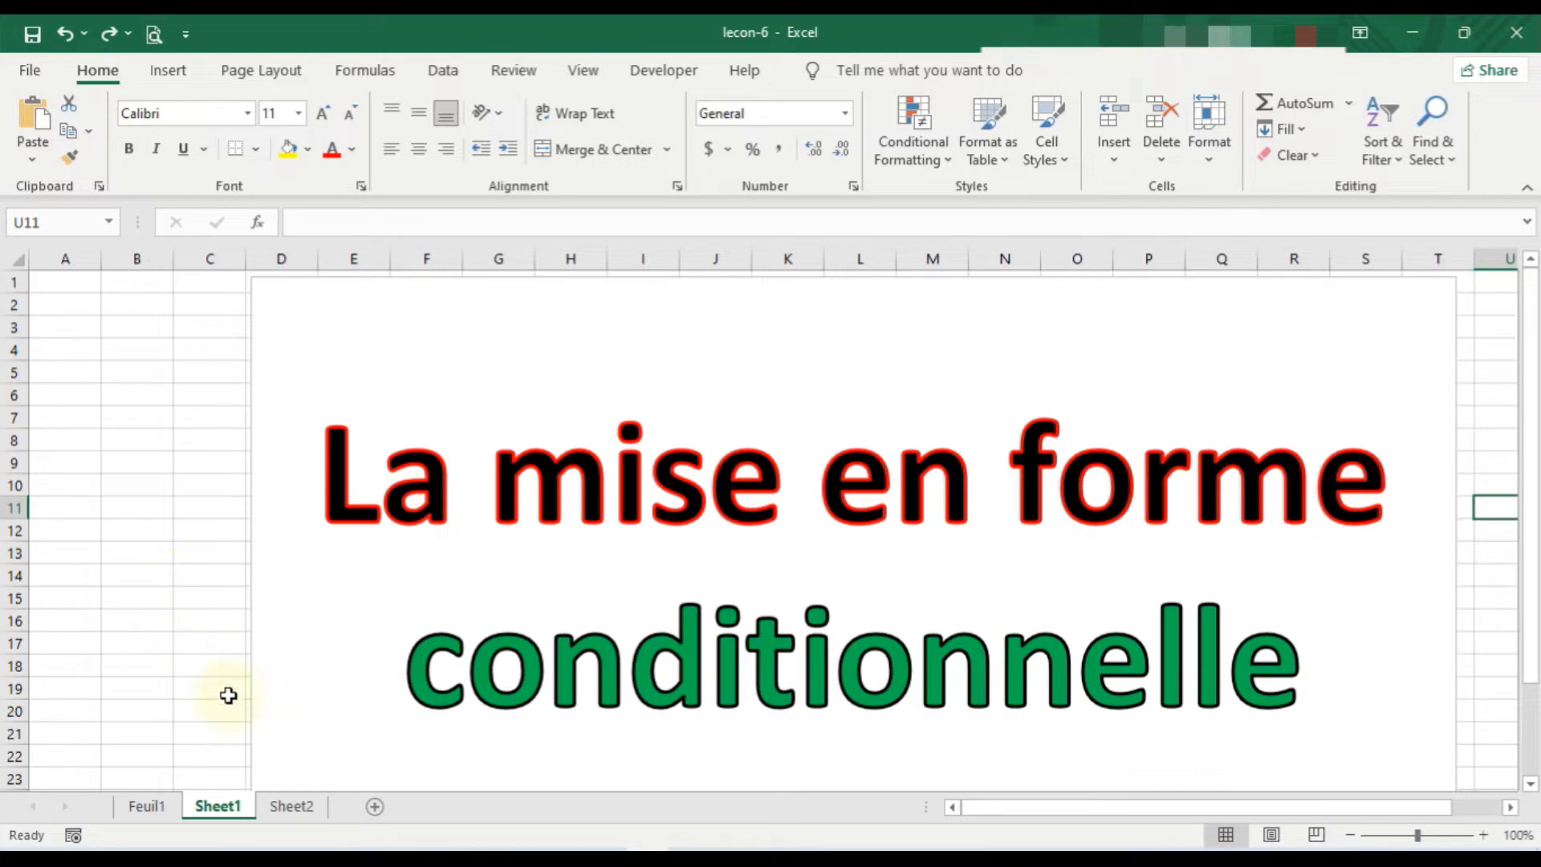
# Switch to Sheet2 and select the daily amounts in B2:F6.
pyautogui.click(282, 808)
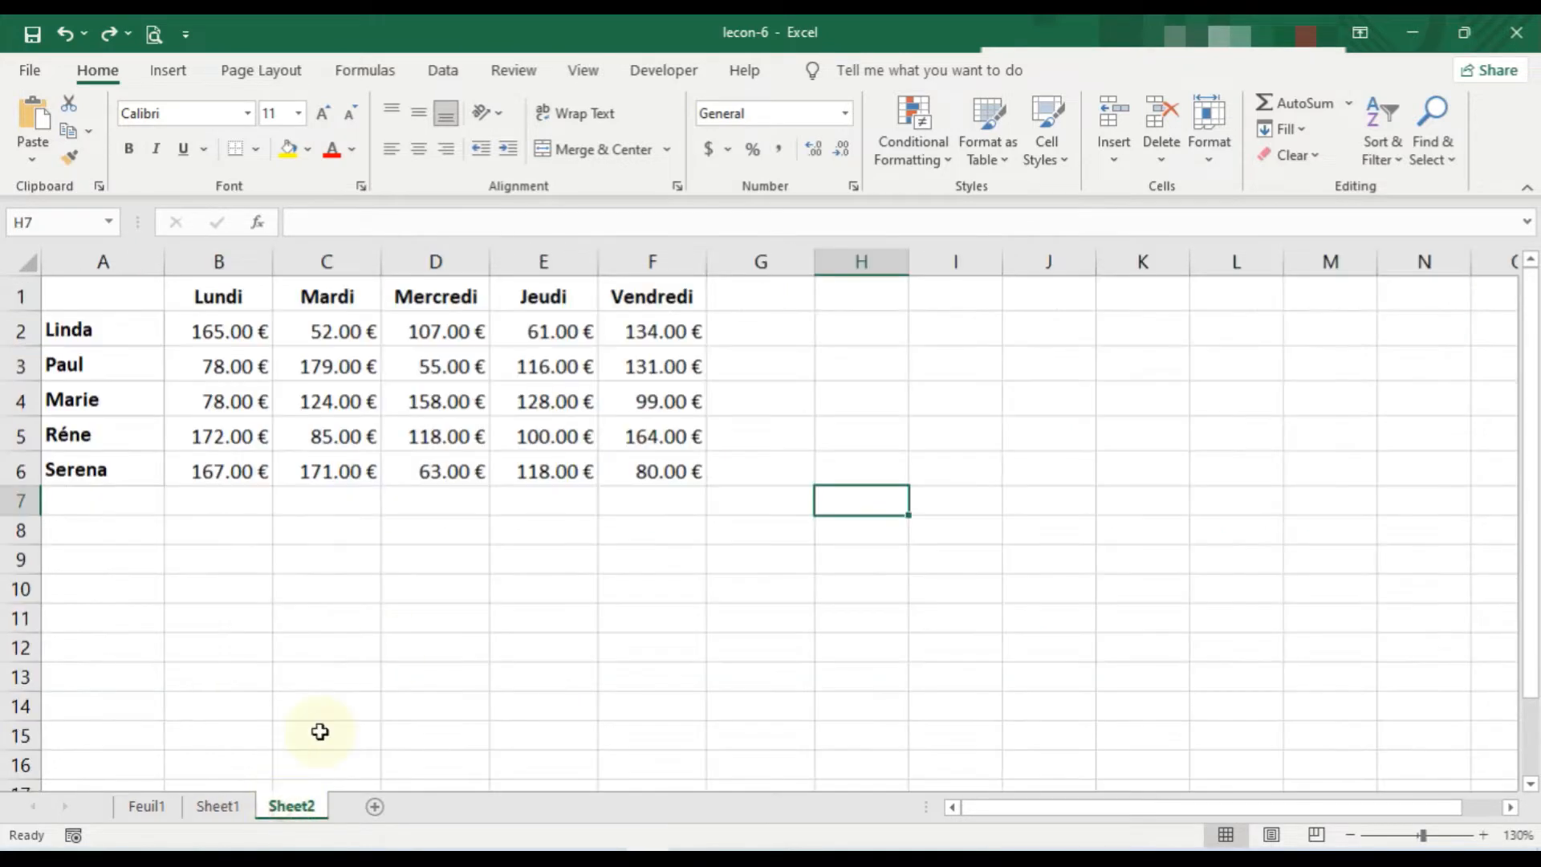
pyautogui.click(591, 616)
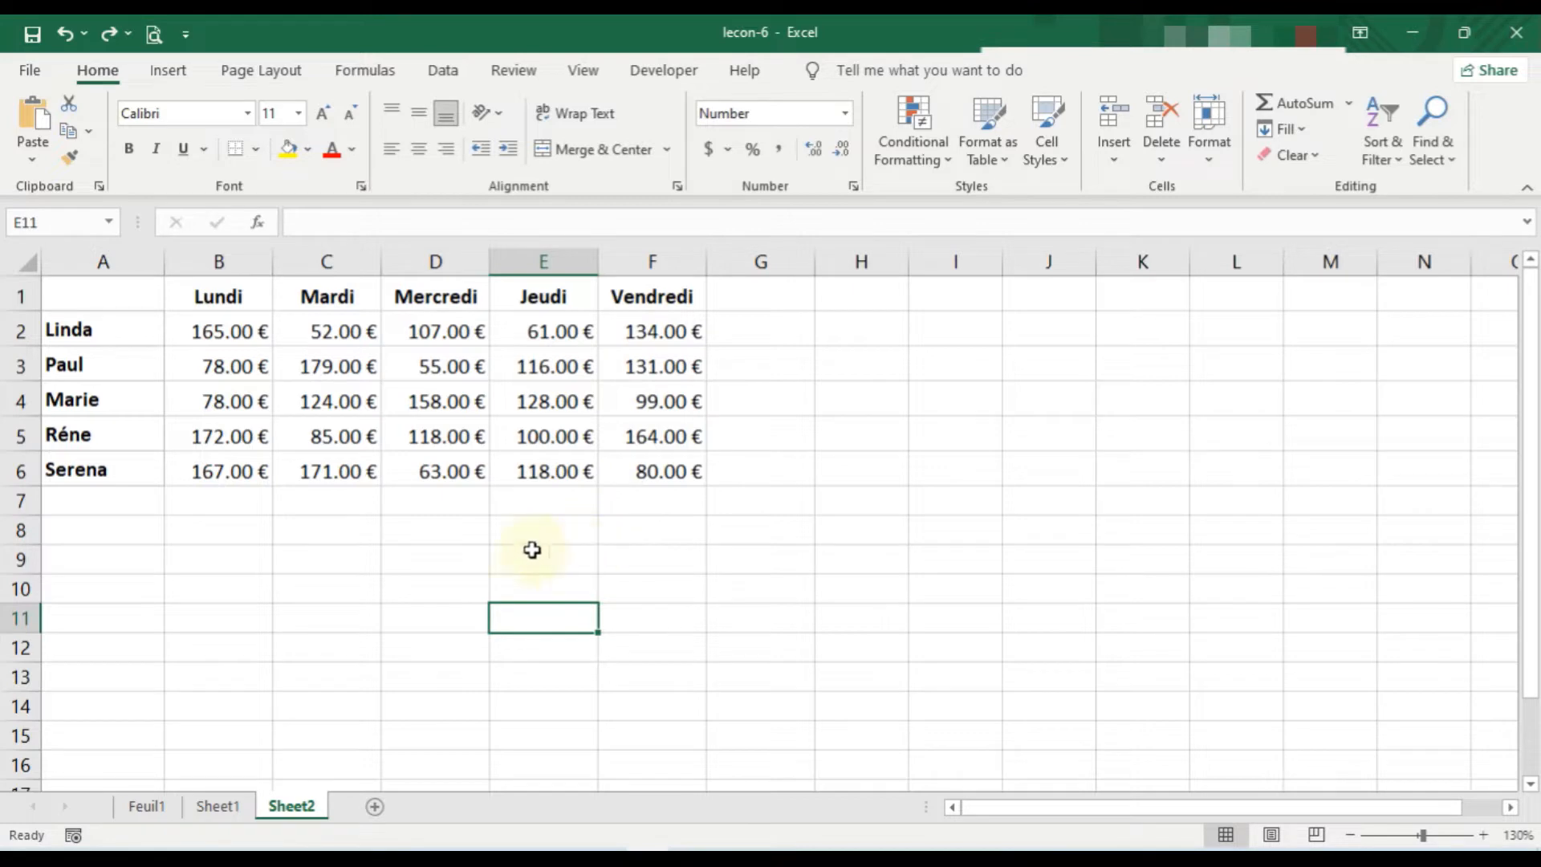
pyautogui.click(566, 497)
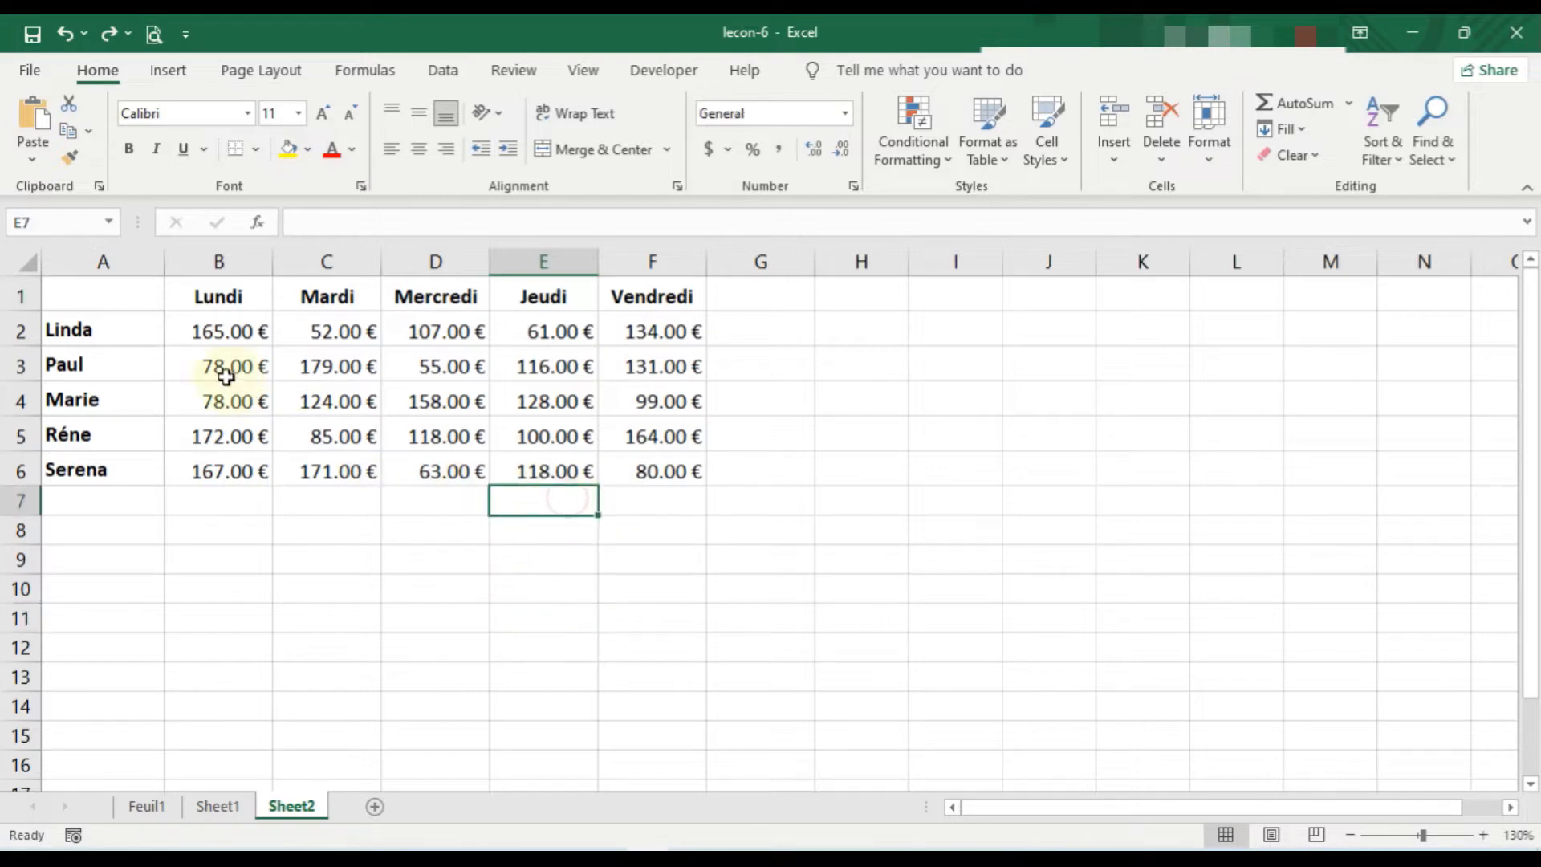
pyautogui.moveTo(183, 320); pyautogui.dragTo(673, 459)
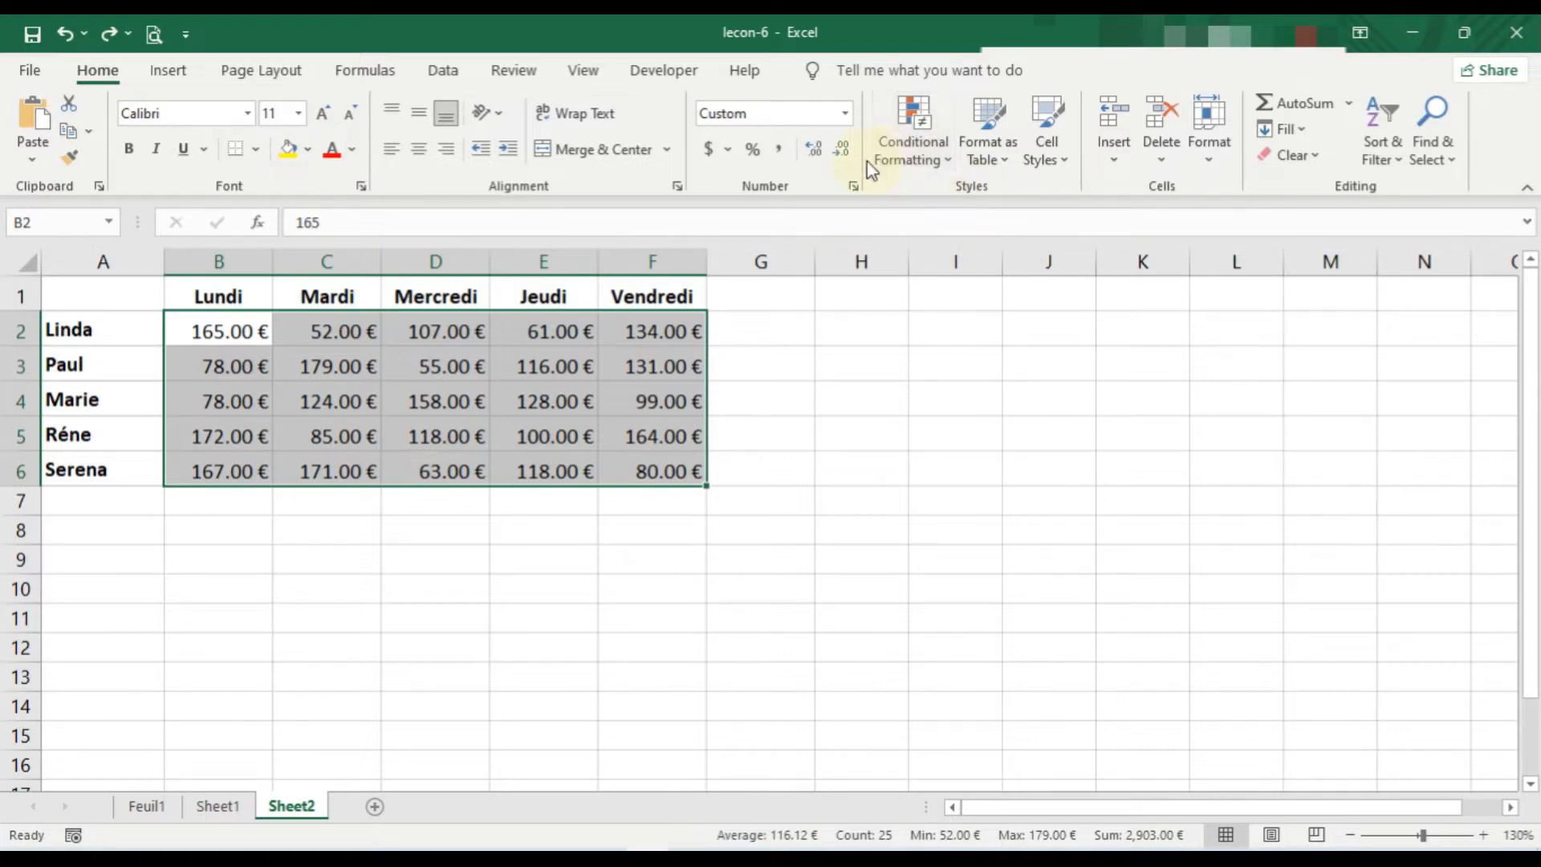
# Apply a Greater Than conditional formatting rule with threshold 120 and Green Fill with Dark Green Text to the selected amounts.
pyautogui.click(922, 146)
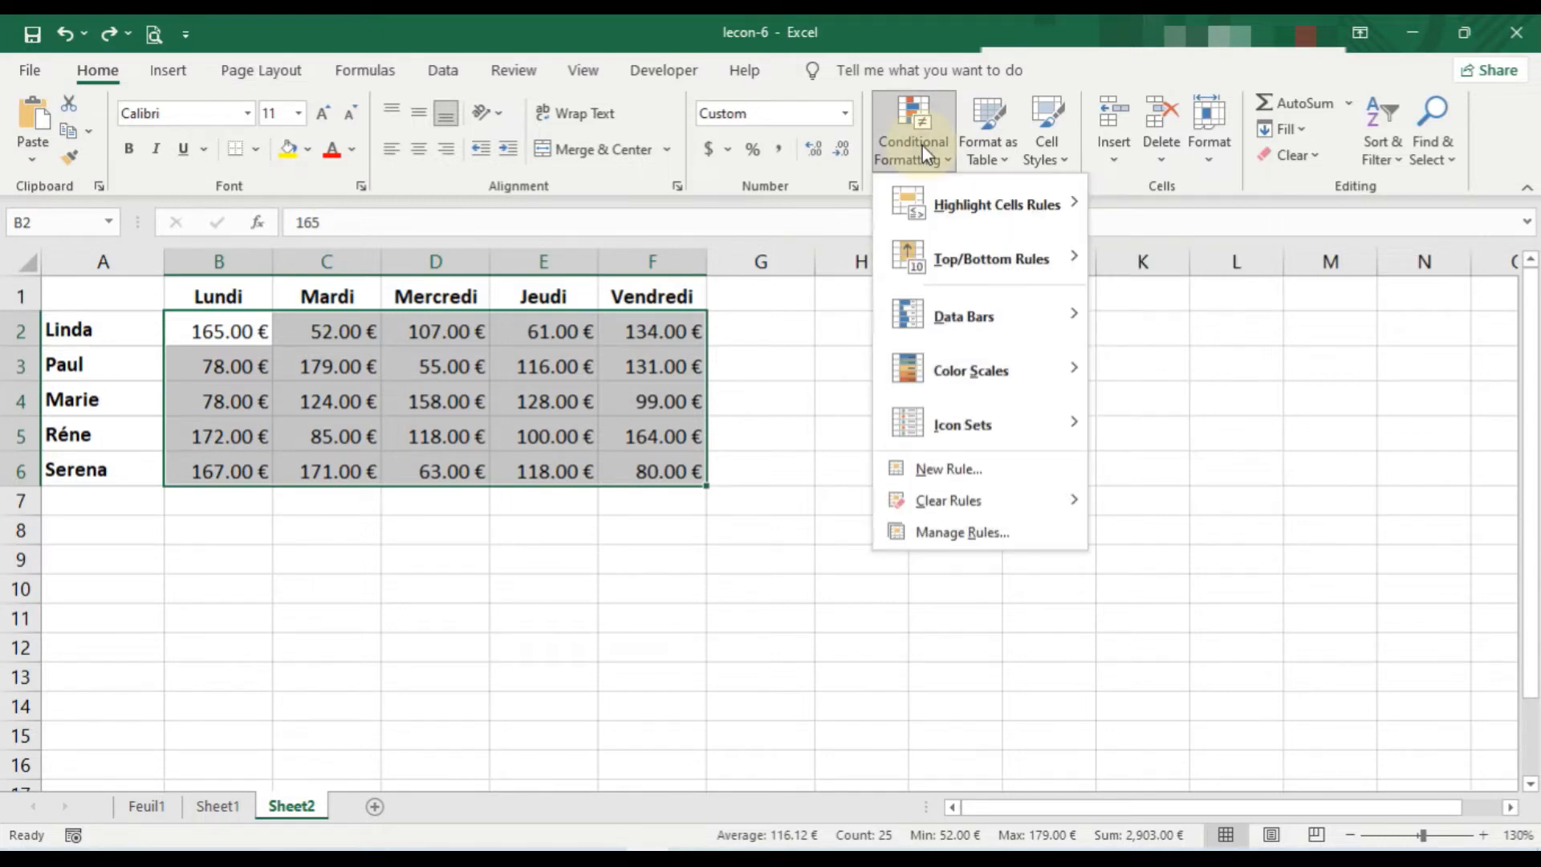
pyautogui.moveTo(960, 208)
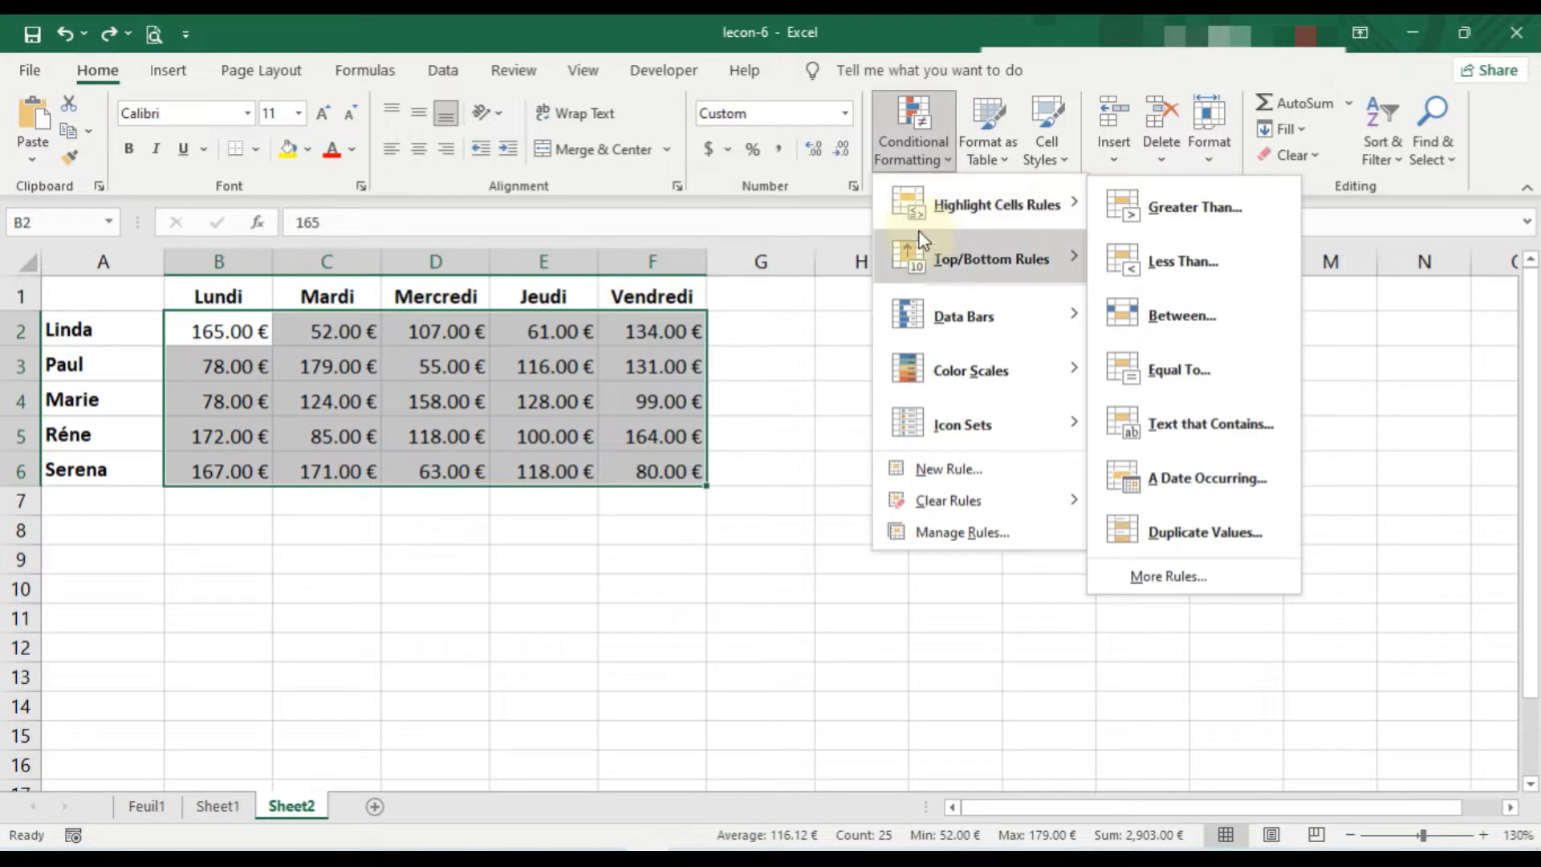
pyautogui.moveTo(969, 313)
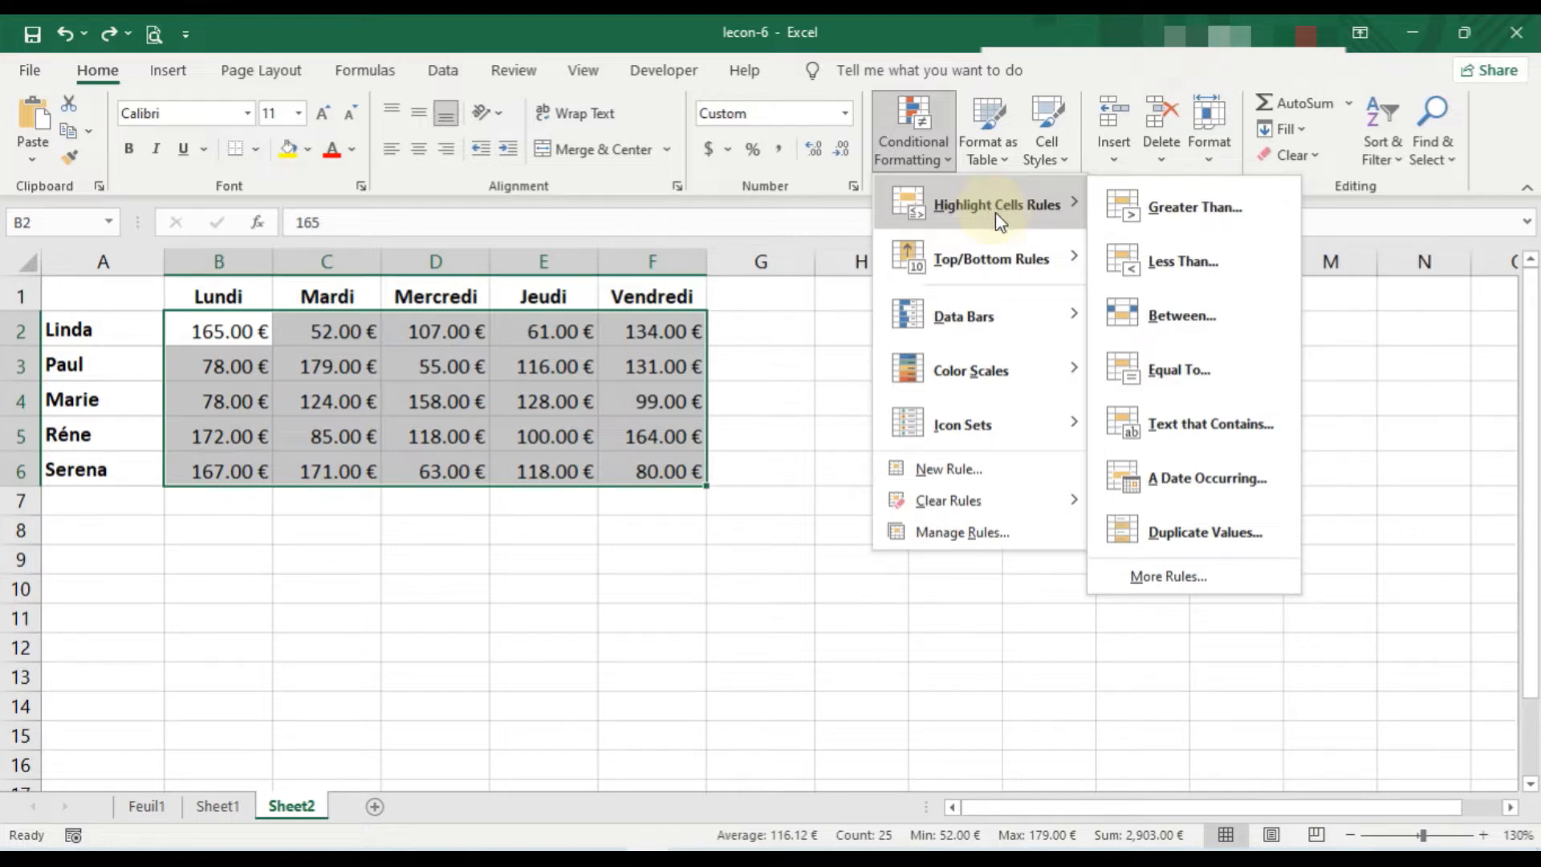
pyautogui.moveTo(1003, 259)
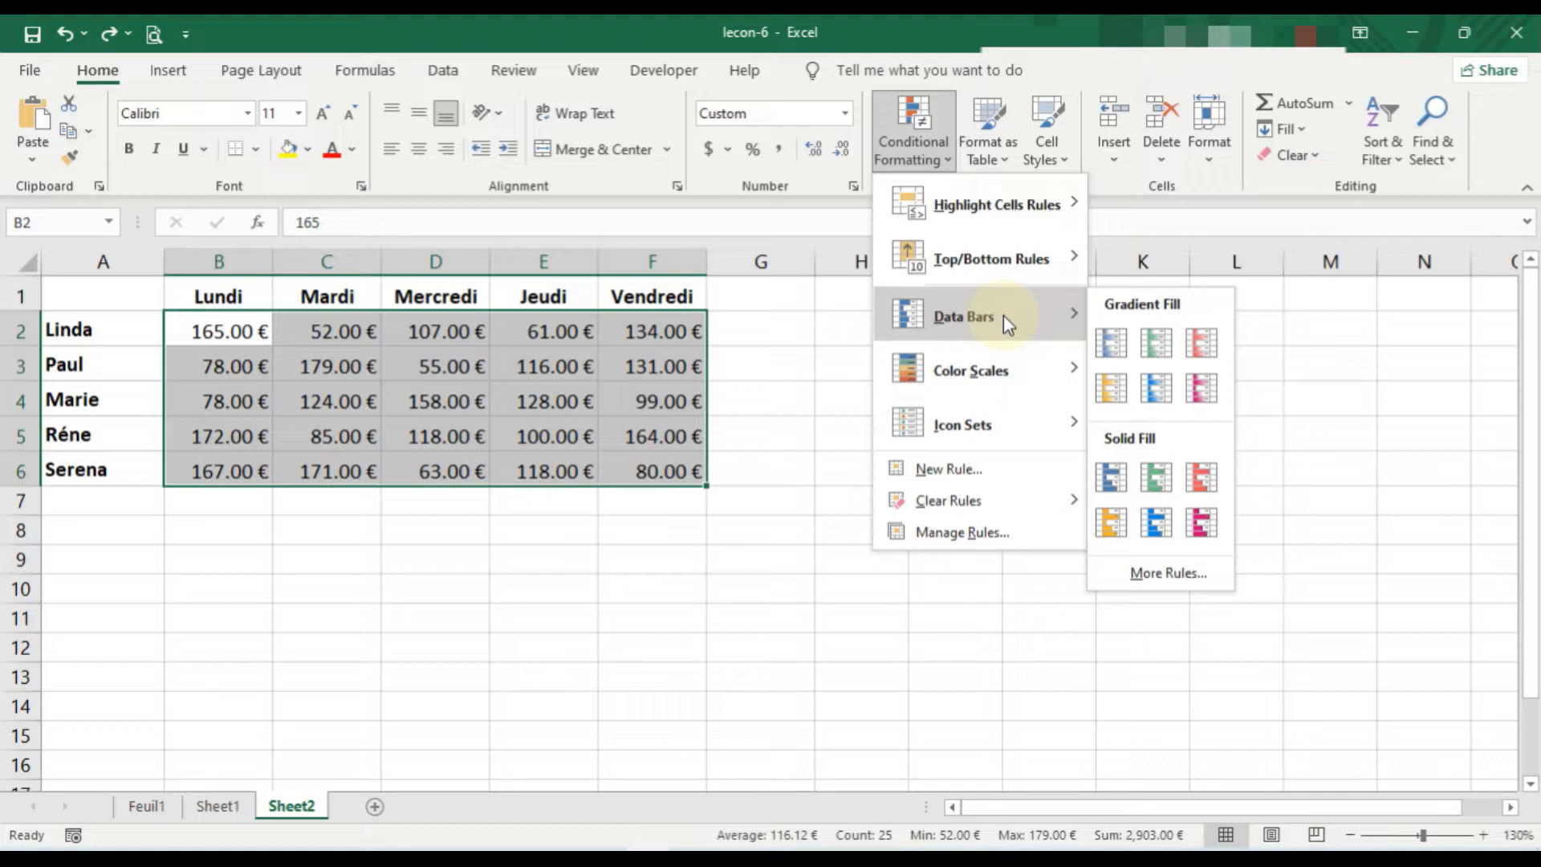
pyautogui.moveTo(985, 418)
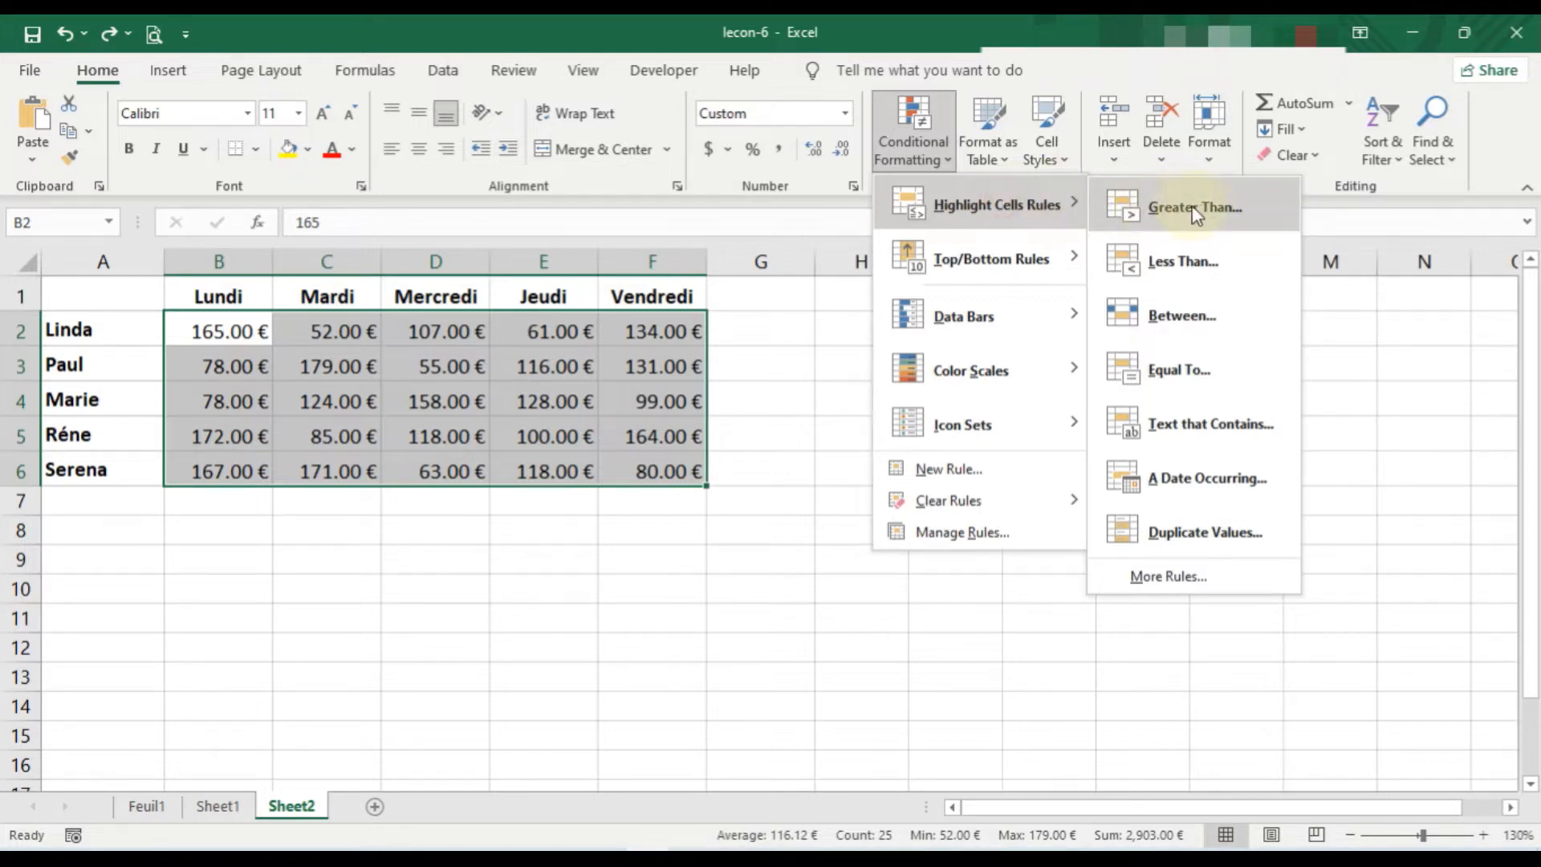
pyautogui.click(1211, 210)
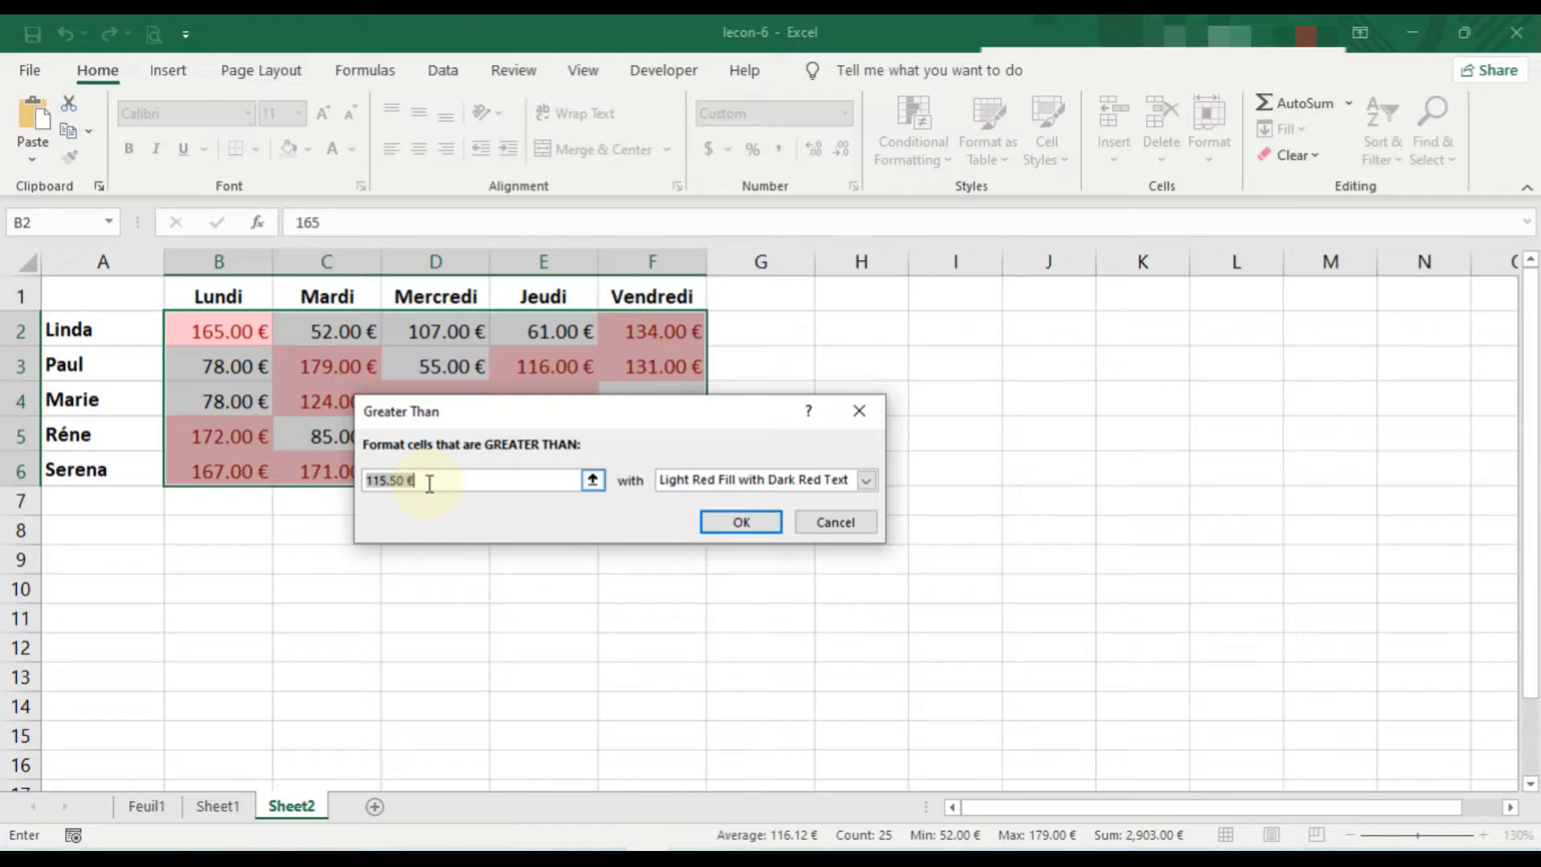
pyautogui.write('120')
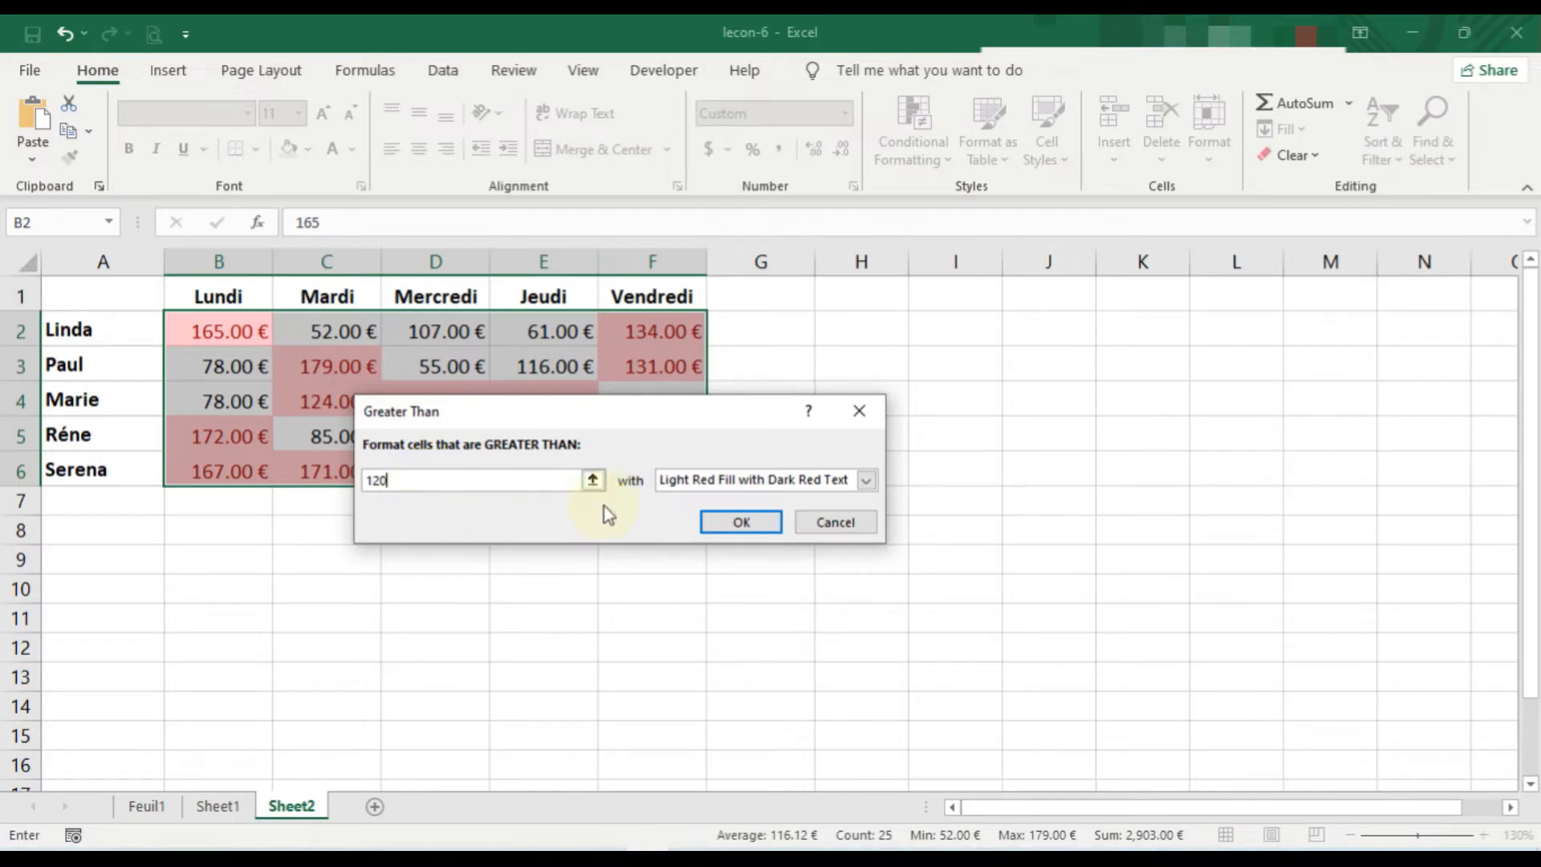
pyautogui.click(869, 481)
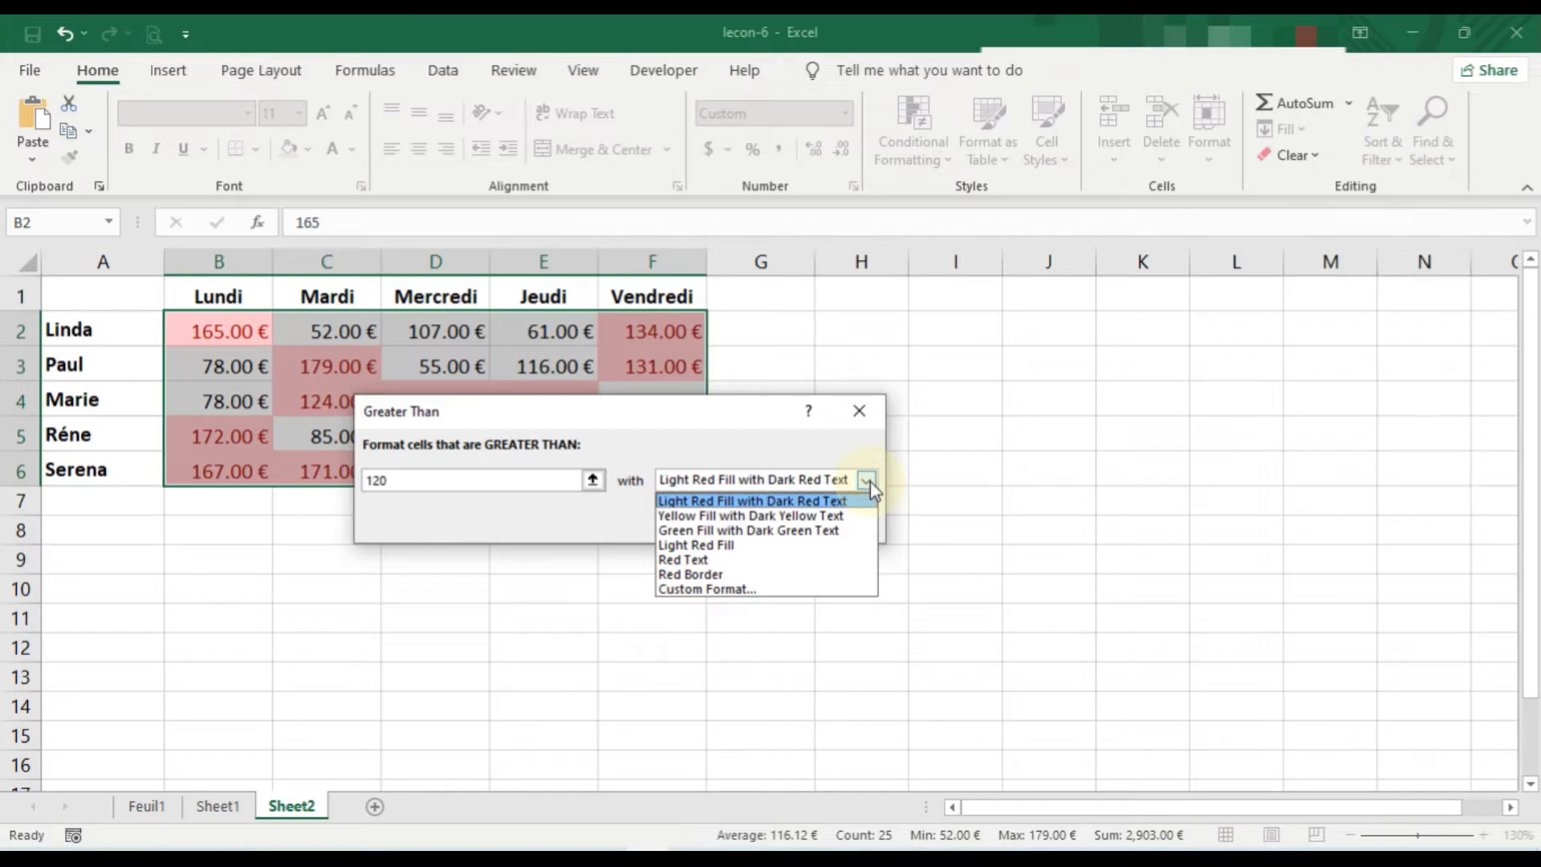
pyautogui.click(831, 530)
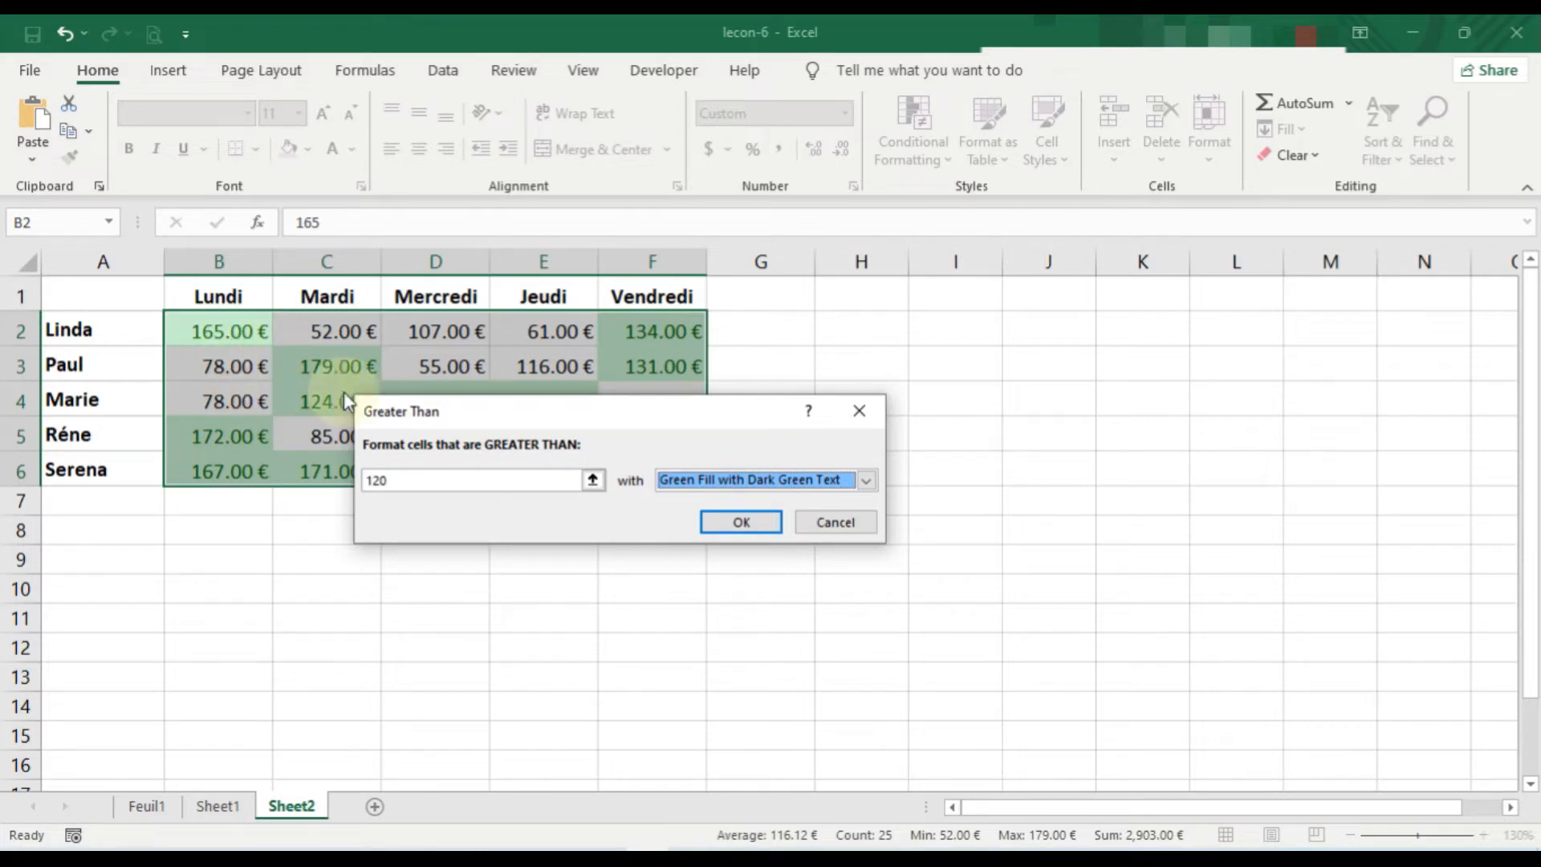
pyautogui.click(750, 524)
pyautogui.click(624, 548)
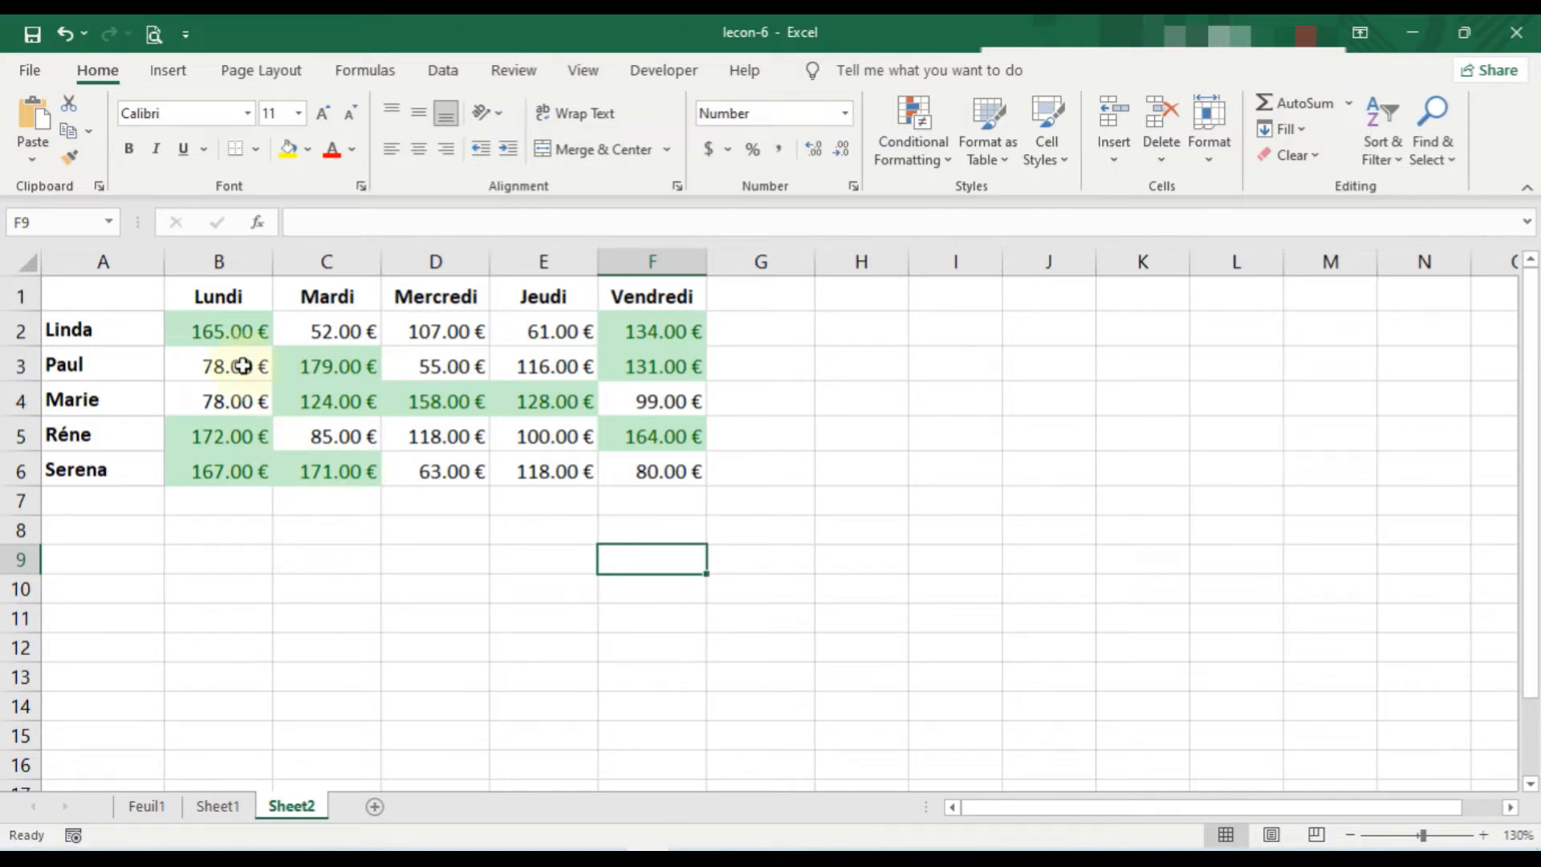
pyautogui.click(219, 332)
pyautogui.click(229, 520)
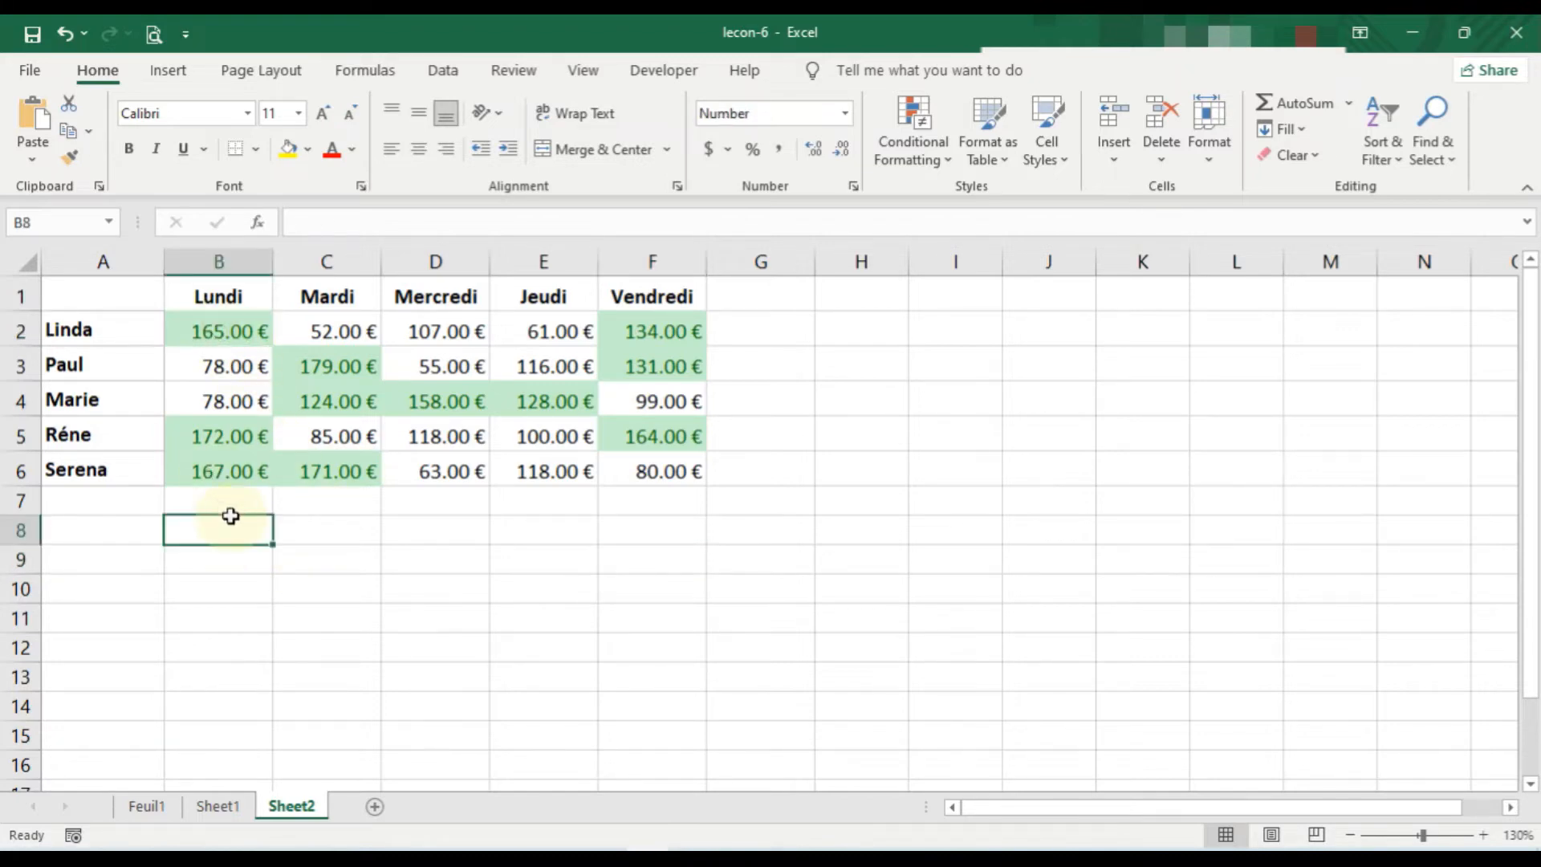
# Edit the existing conditional formatting rule on B2:F6, changing its comparison to less than.
pyautogui.moveTo(190, 332); pyautogui.dragTo(652, 463)
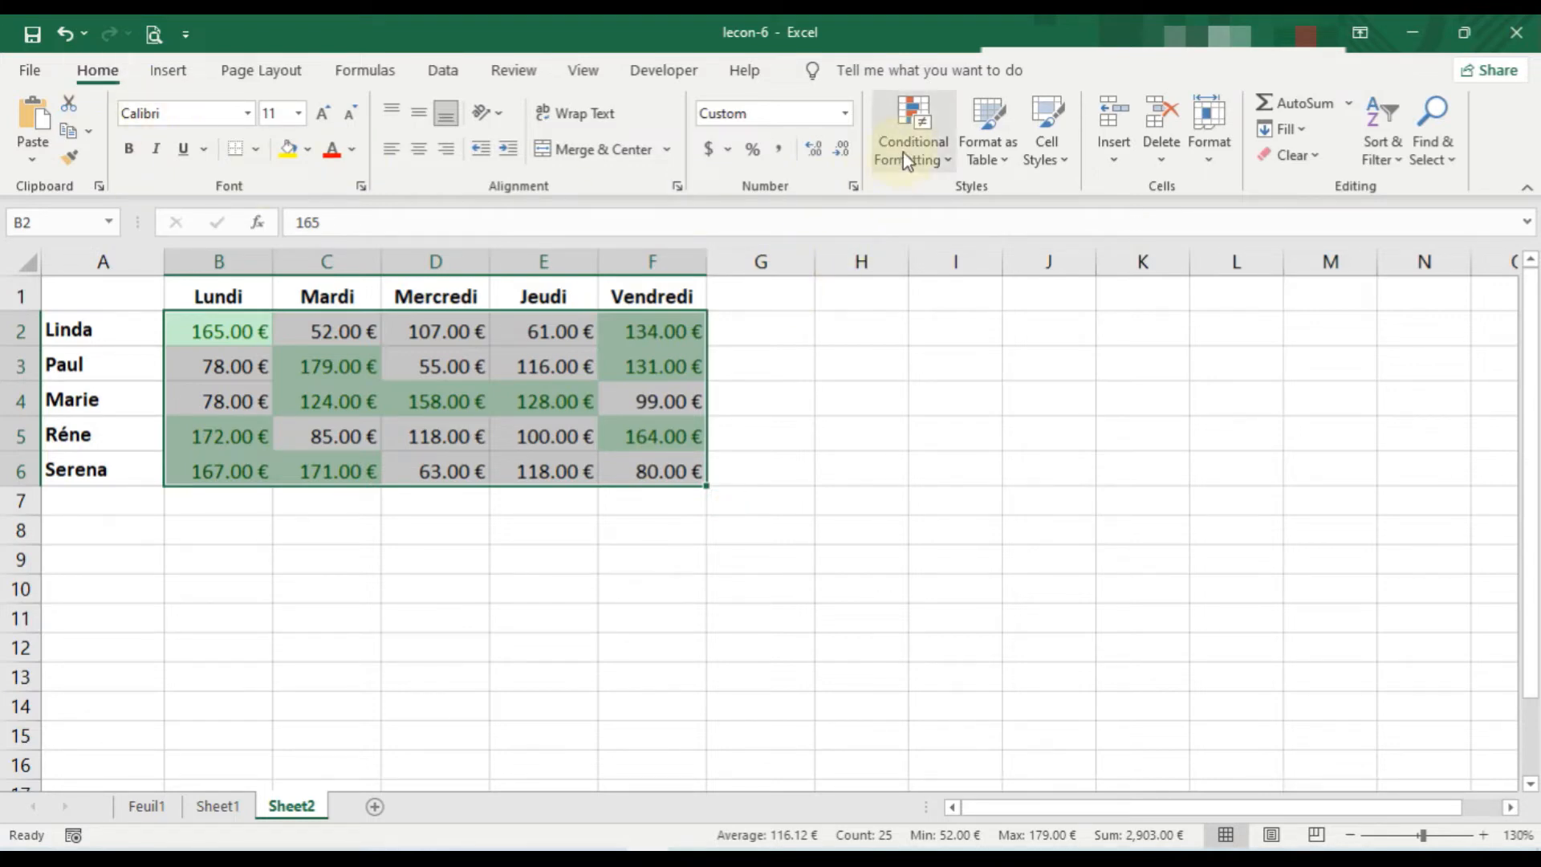
pyautogui.click(918, 136)
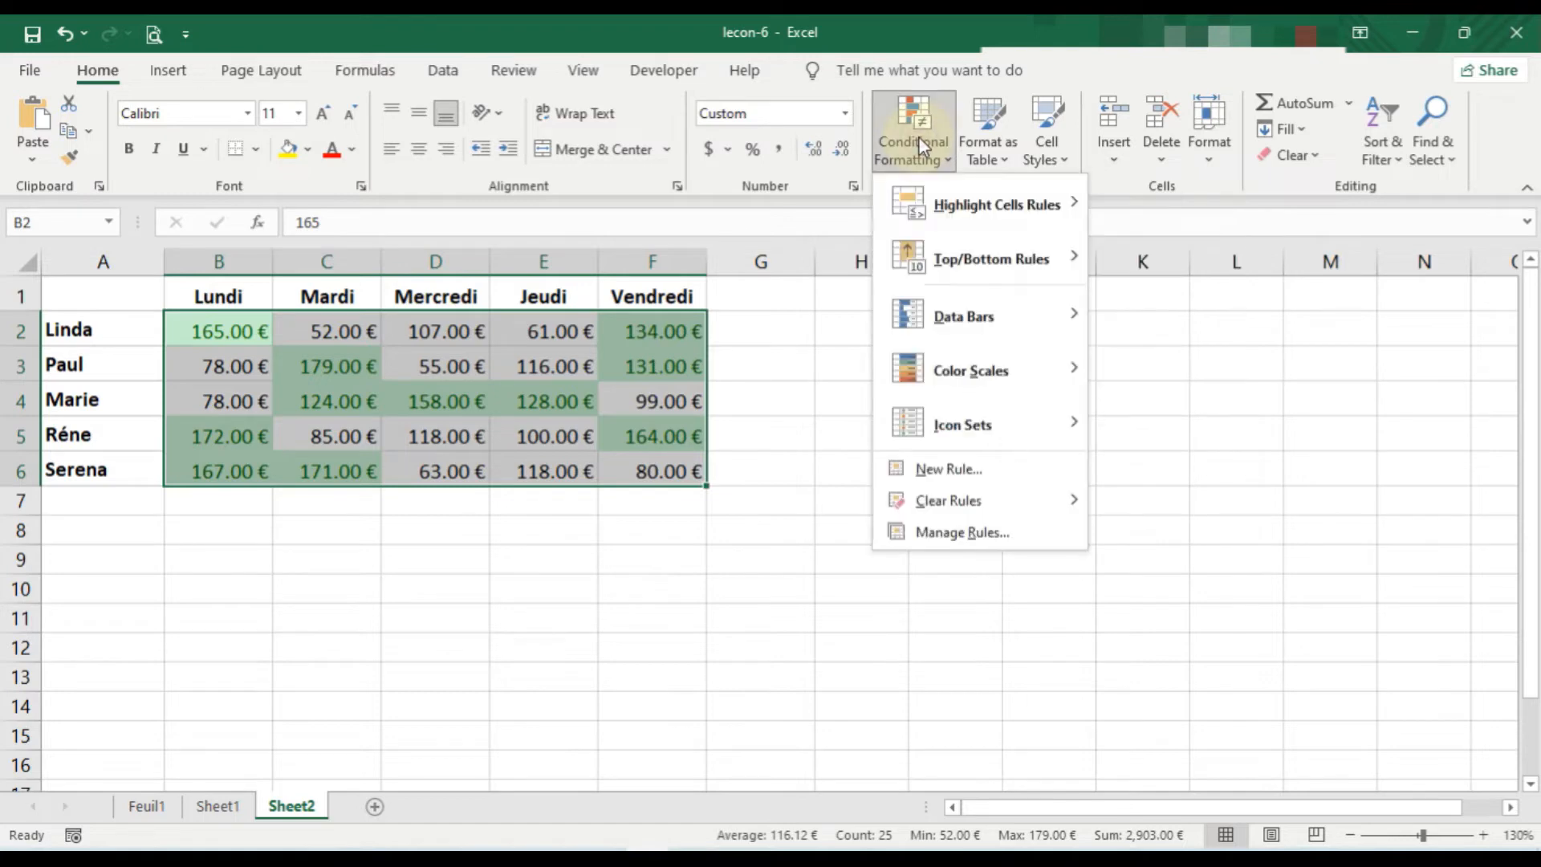
pyautogui.click(995, 531)
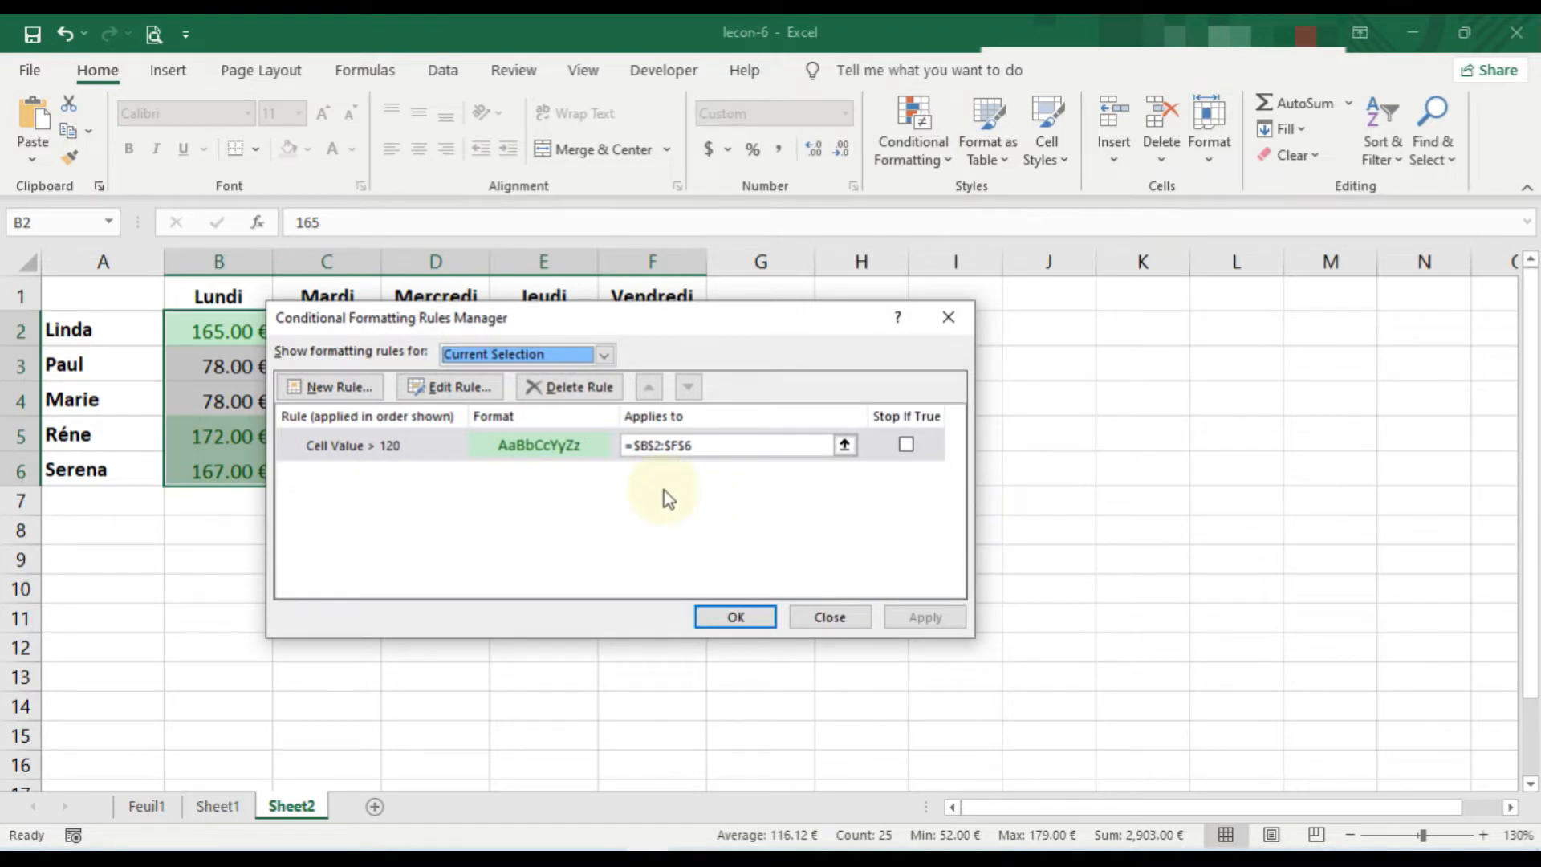
pyautogui.moveTo(637, 320); pyautogui.dragTo(832, 323)
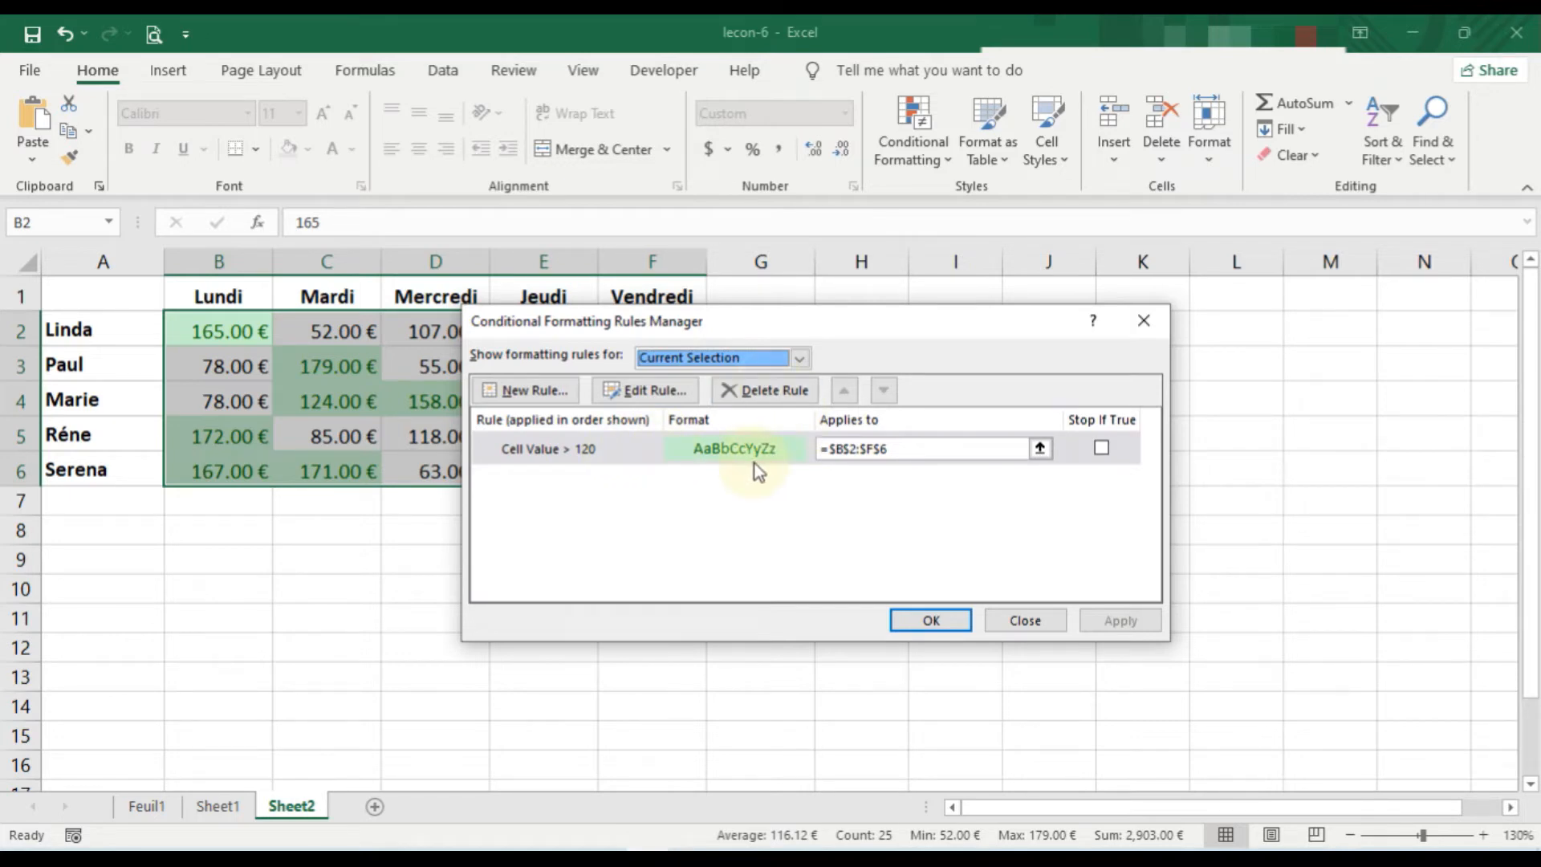
pyautogui.click(595, 456)
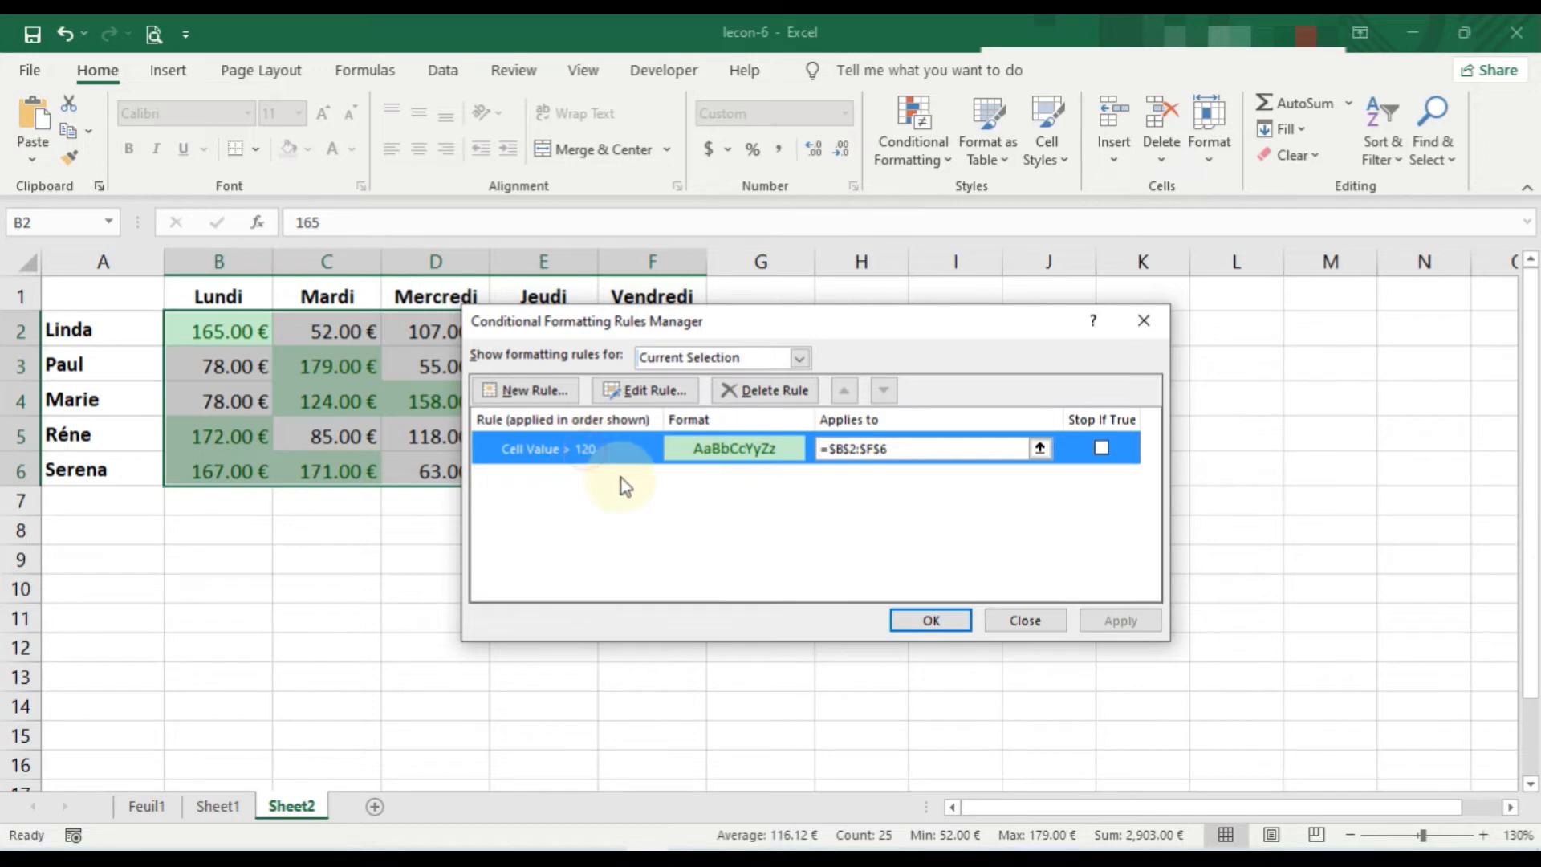
pyautogui.click(637, 393)
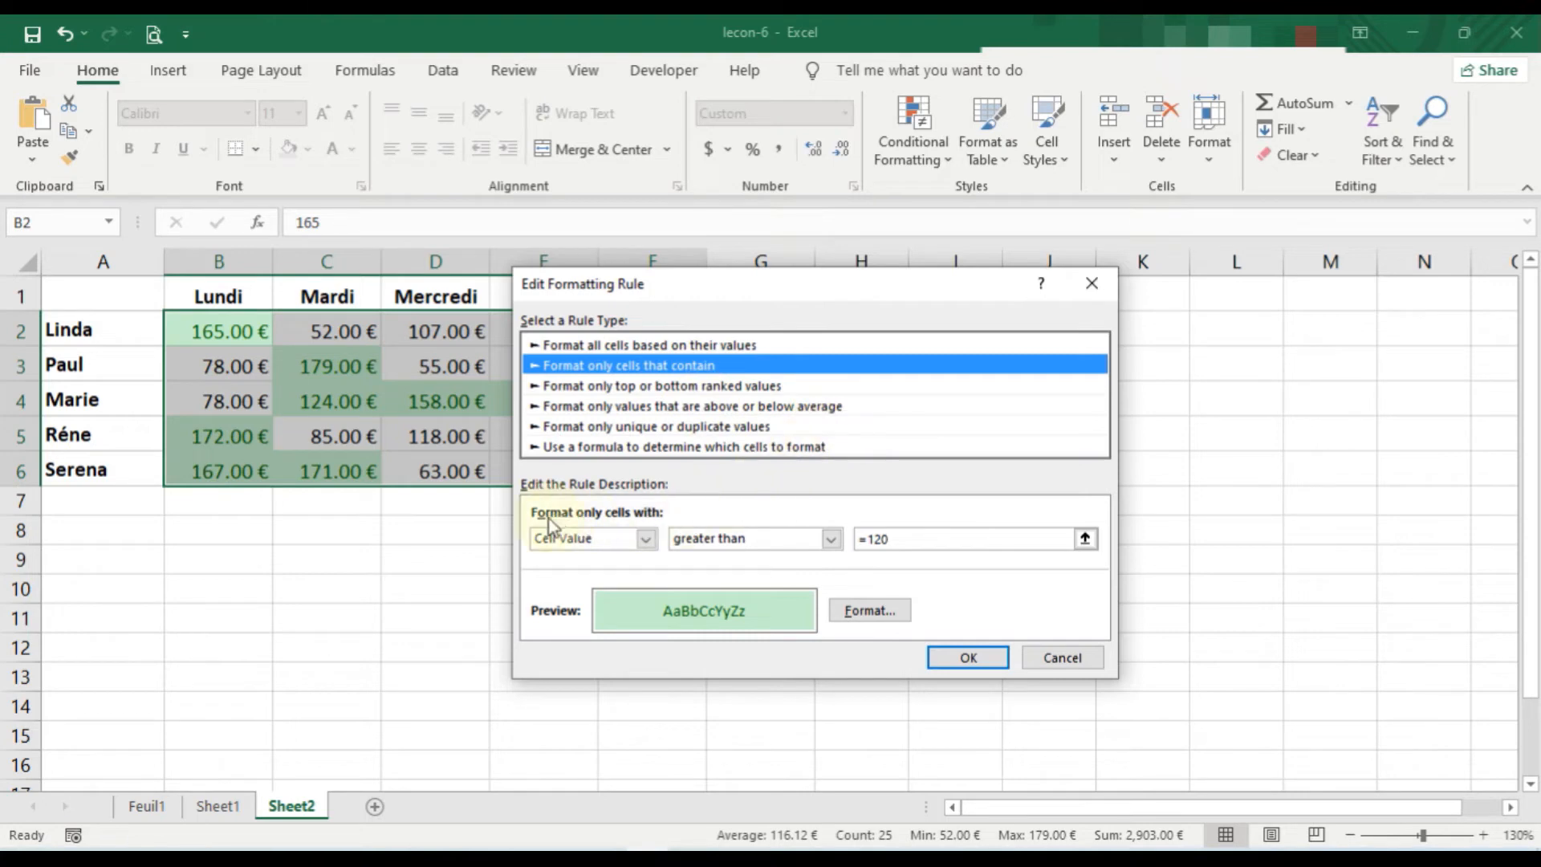
pyautogui.click(646, 539)
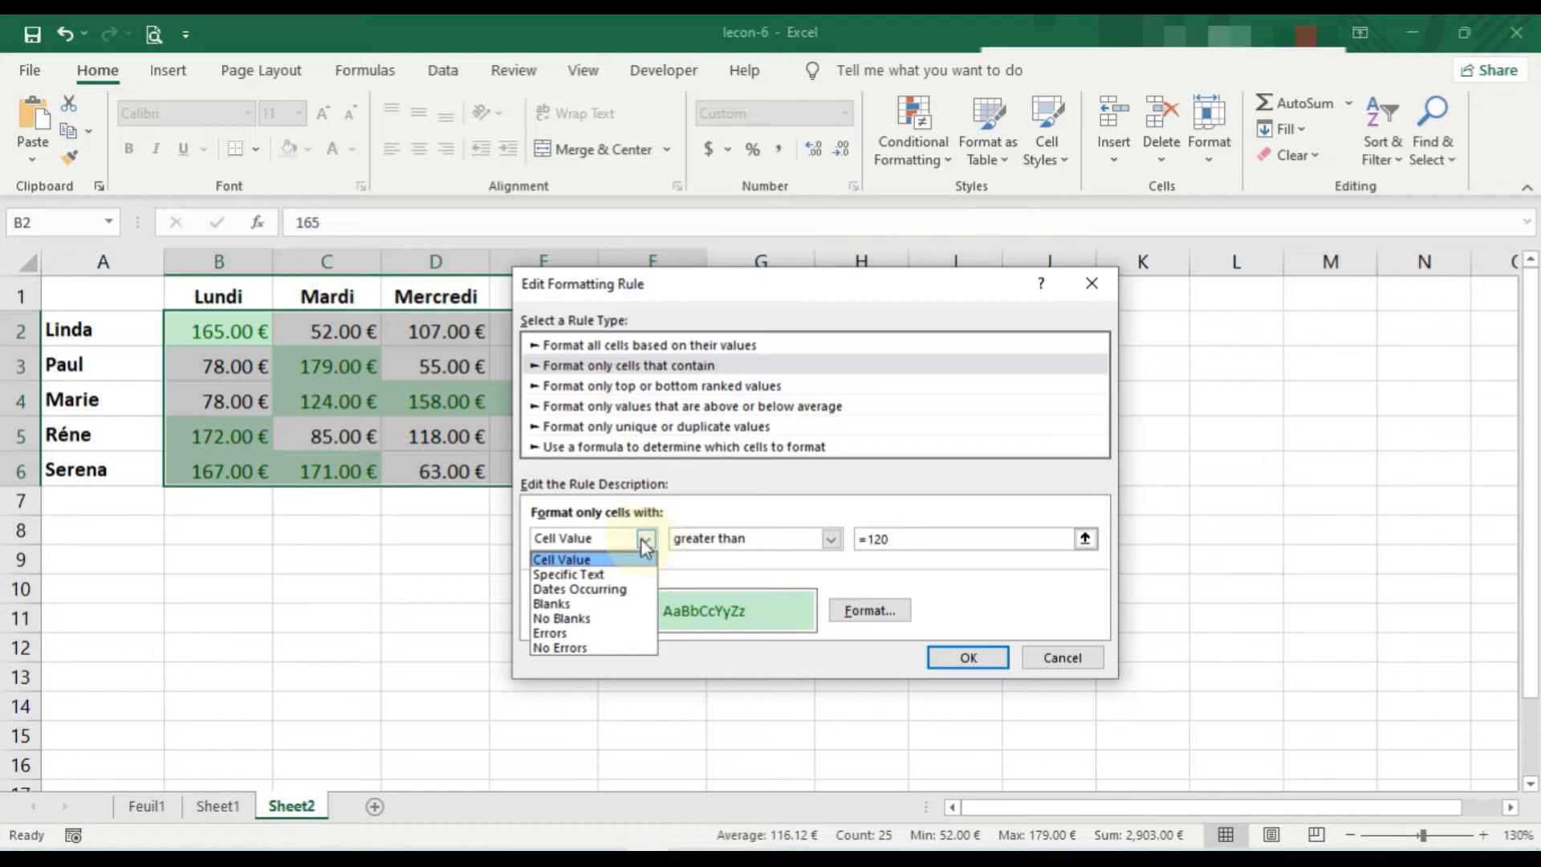
pyautogui.click(644, 540)
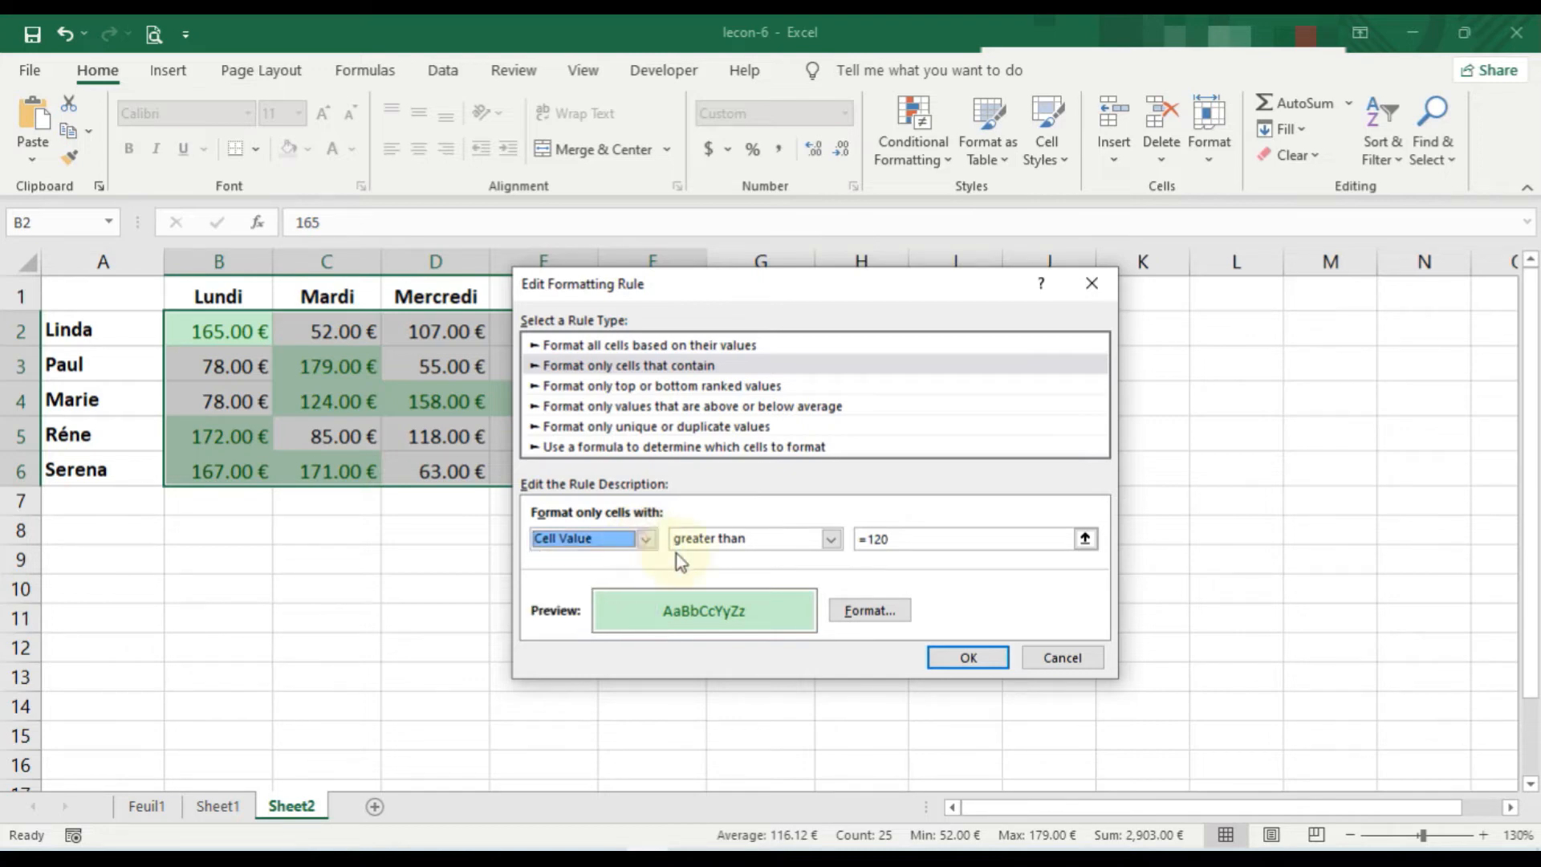
pyautogui.click(831, 541)
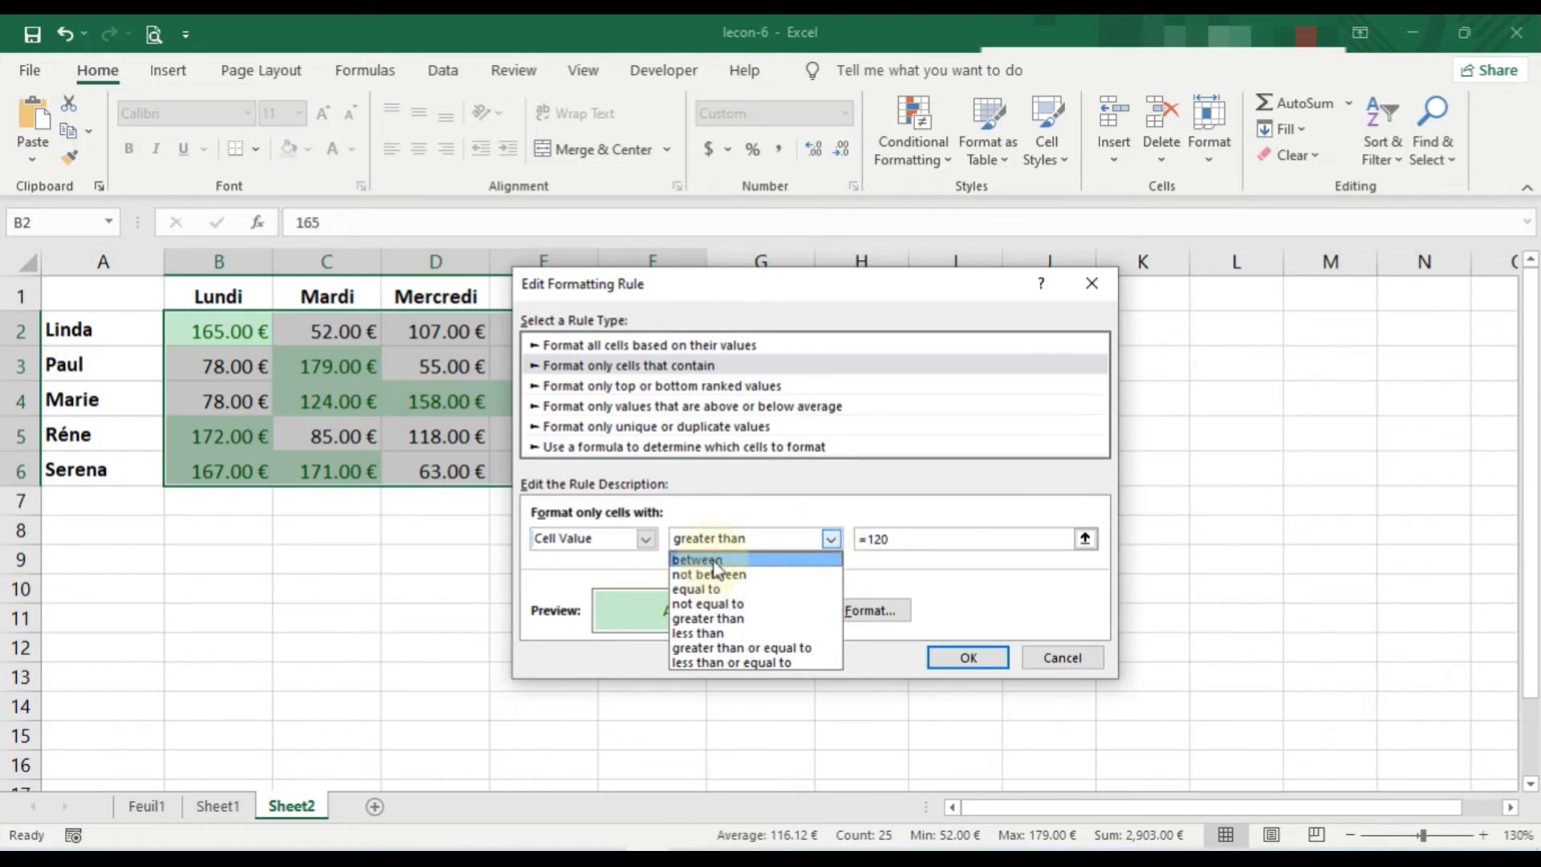
pyautogui.click(717, 636)
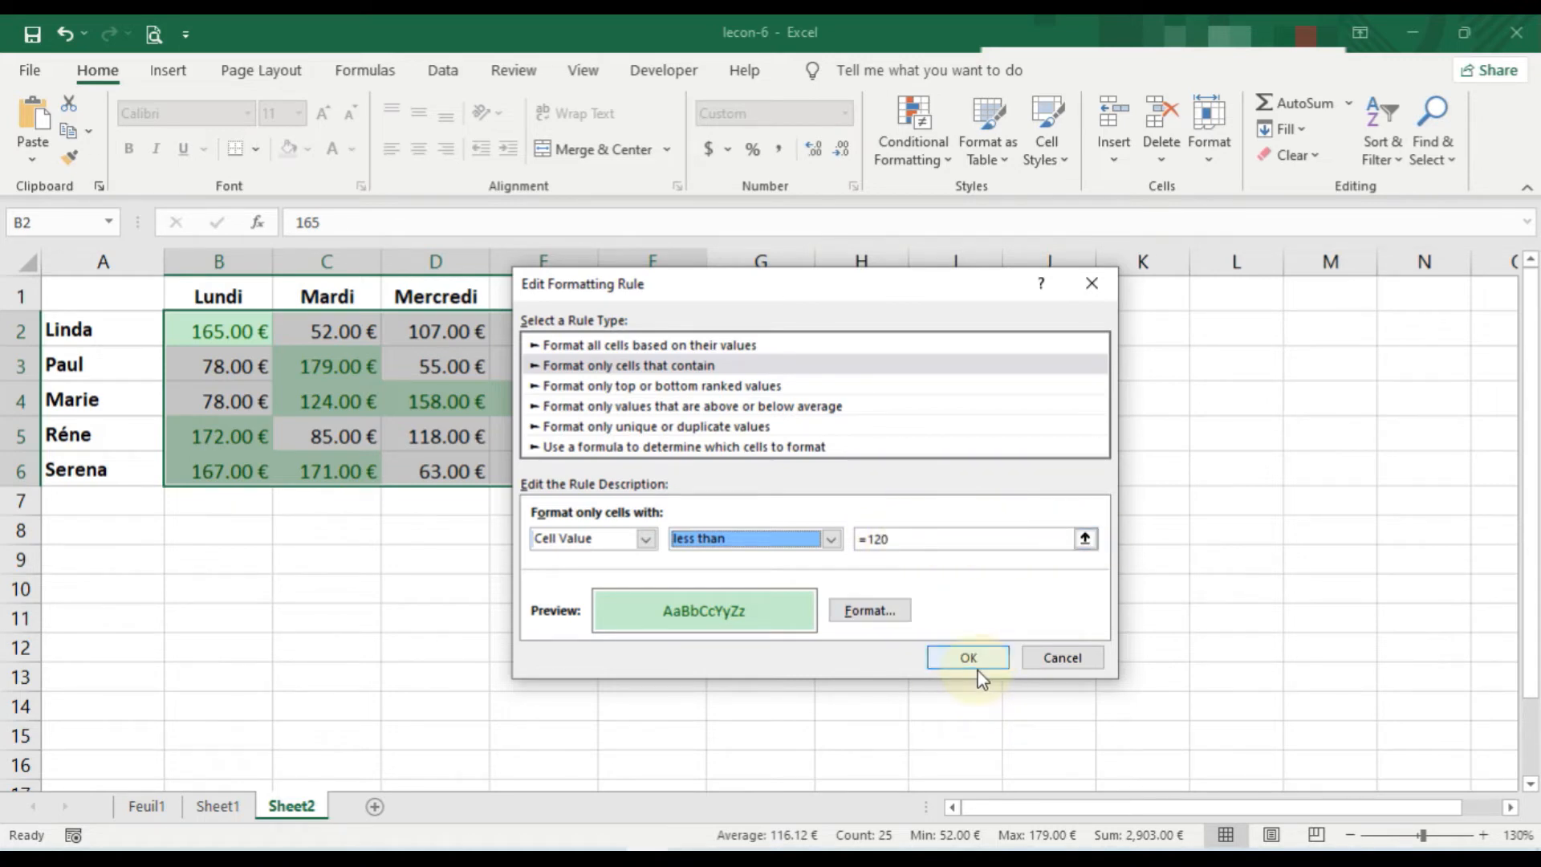
# Set the rule's font format to bold and red, and apply the edited rule to the amounts.
pyautogui.click(880, 620)
pyautogui.click(854, 608)
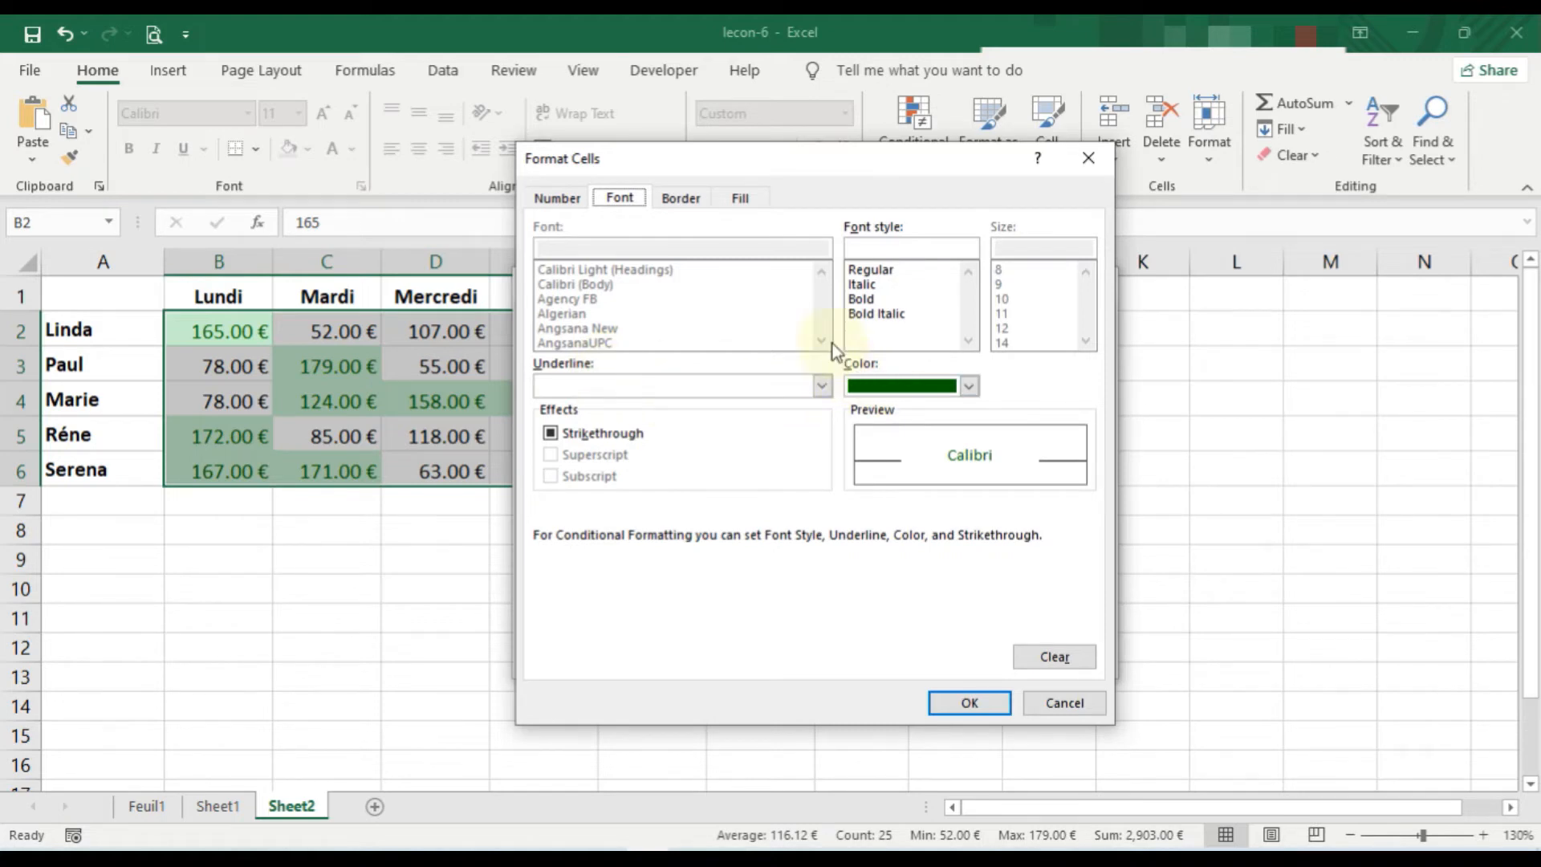
pyautogui.click(857, 300)
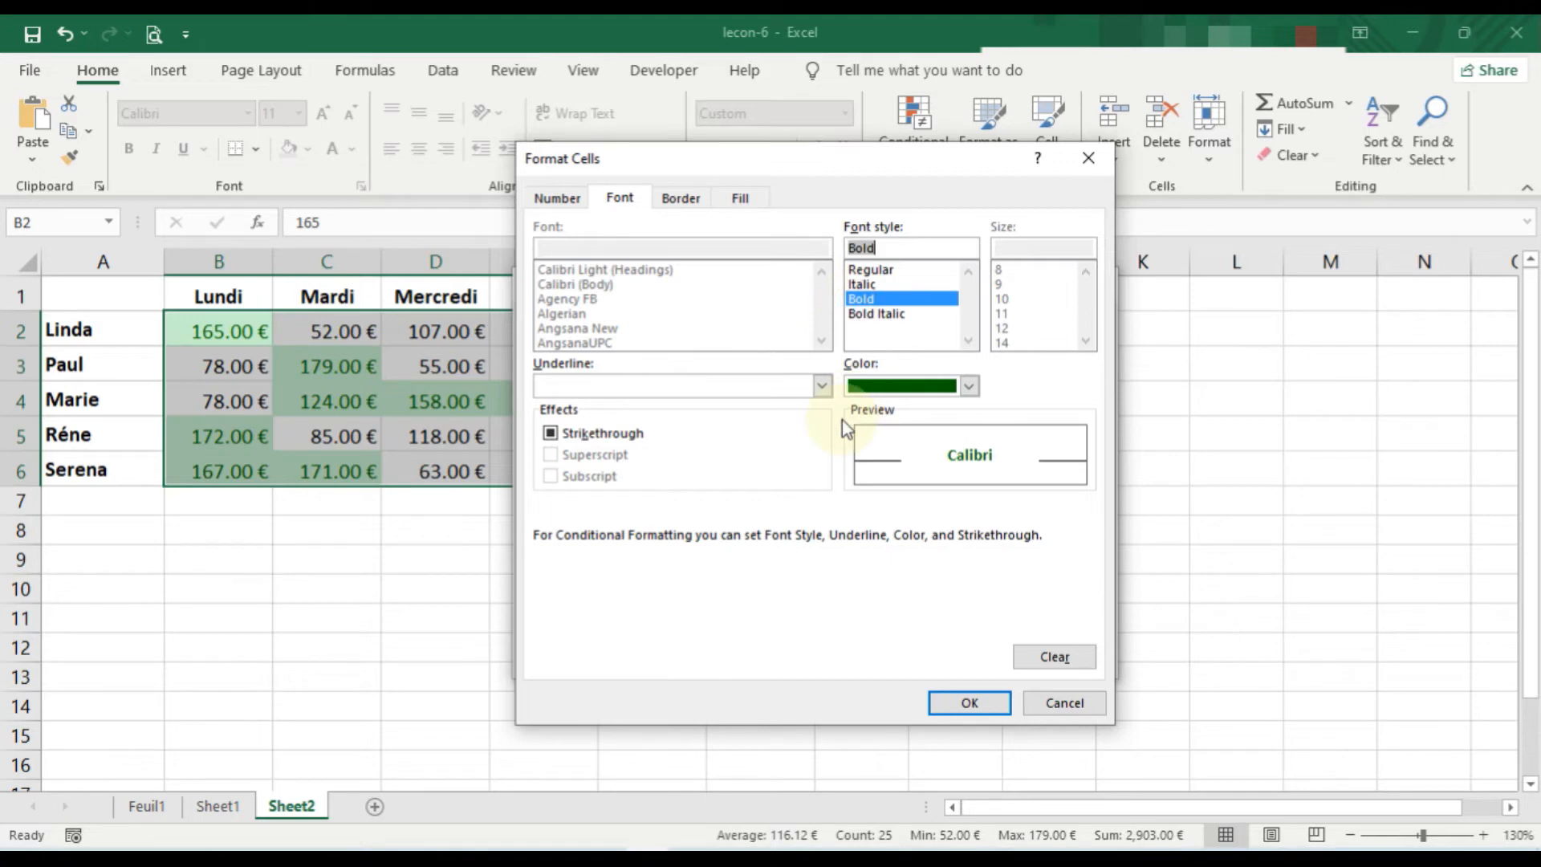
pyautogui.click(968, 386)
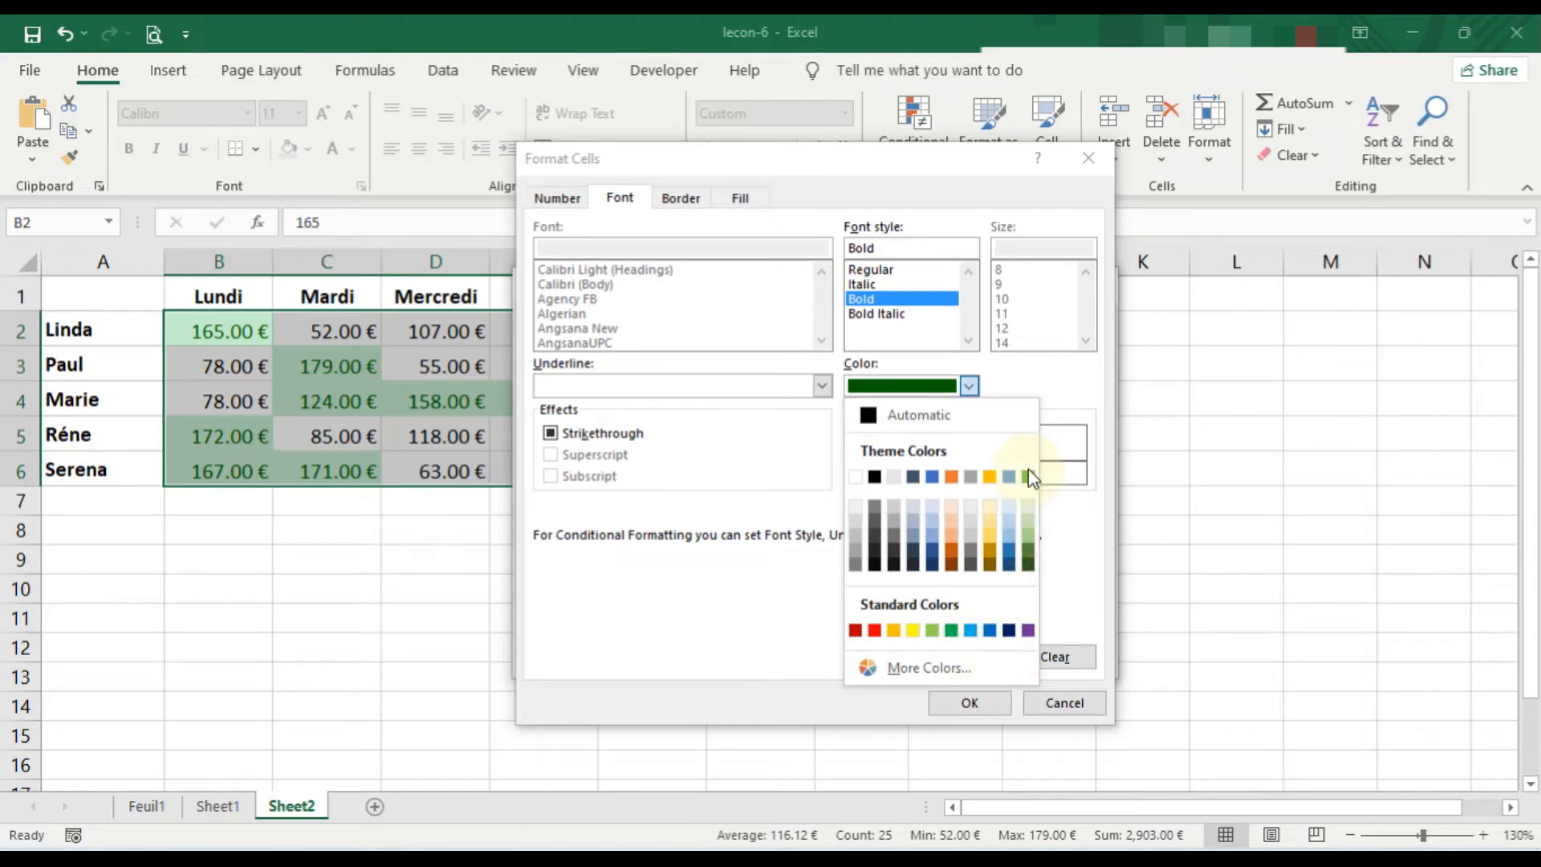
pyautogui.click(874, 631)
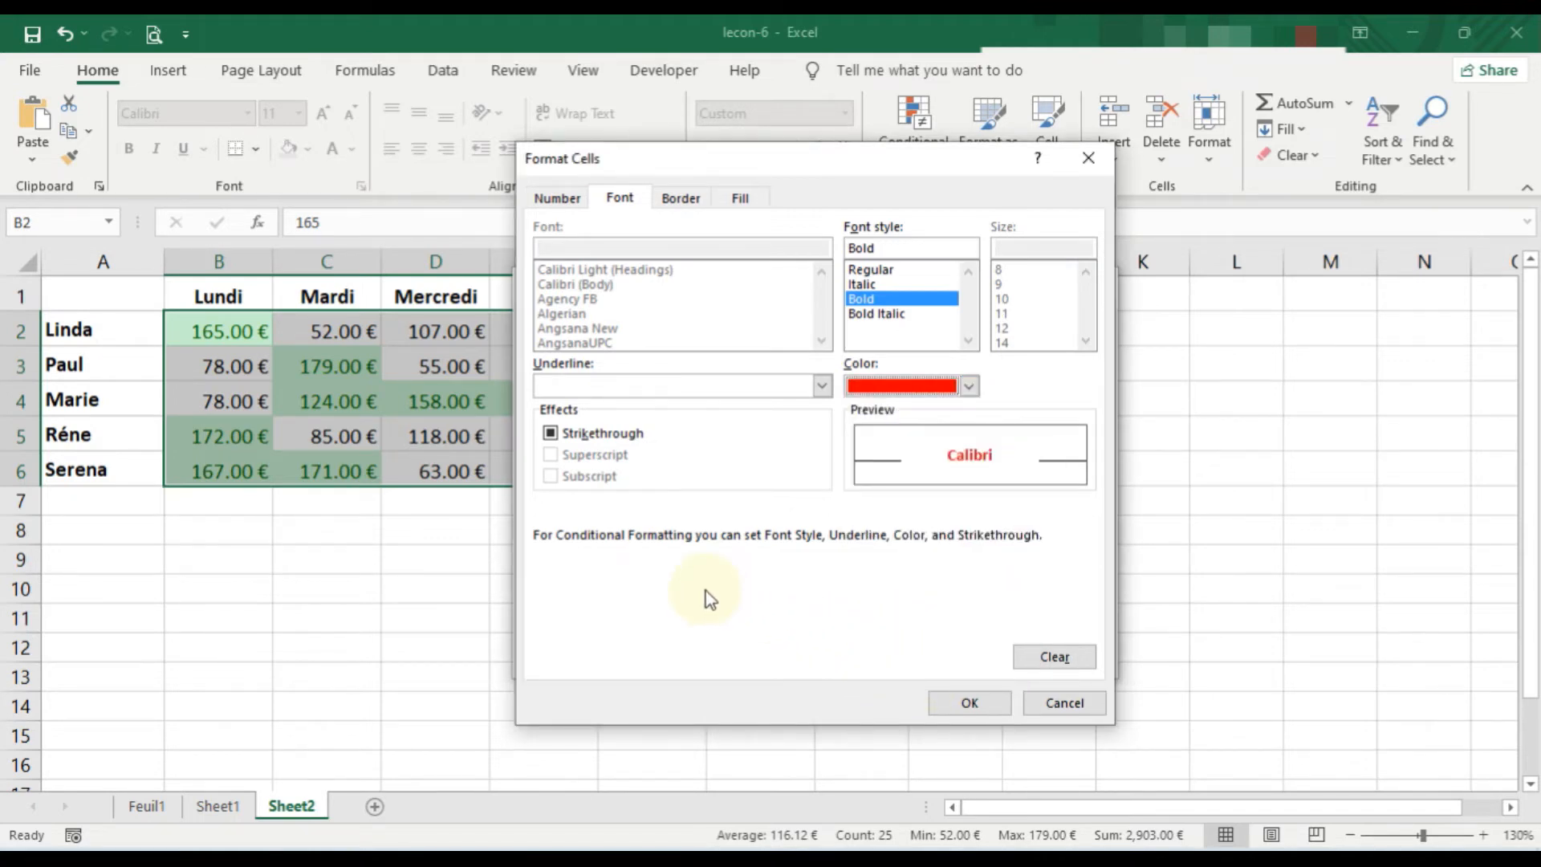
pyautogui.click(970, 703)
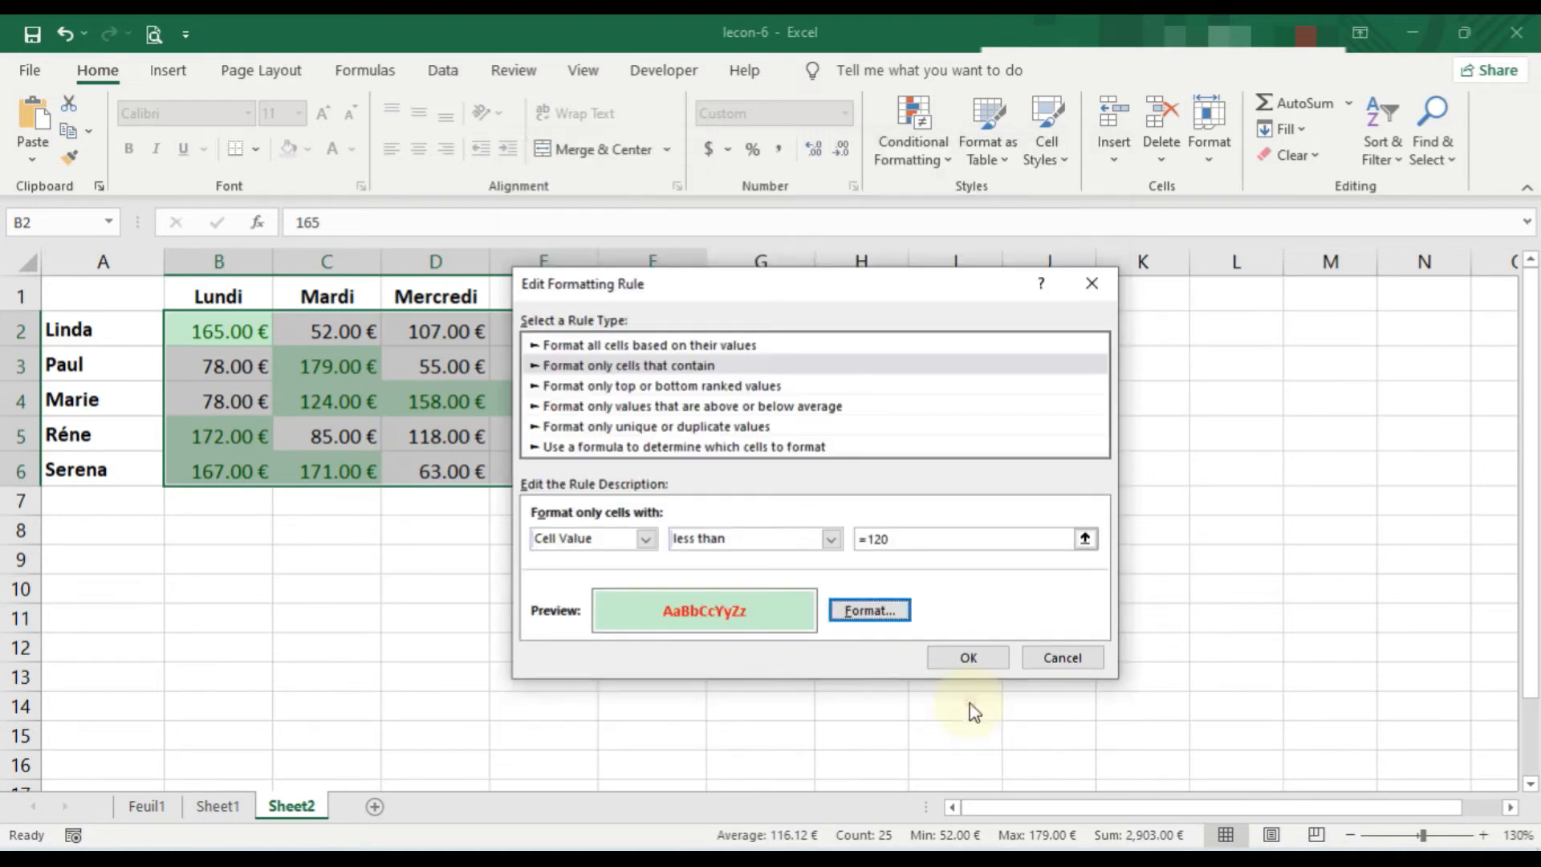
pyautogui.click(967, 660)
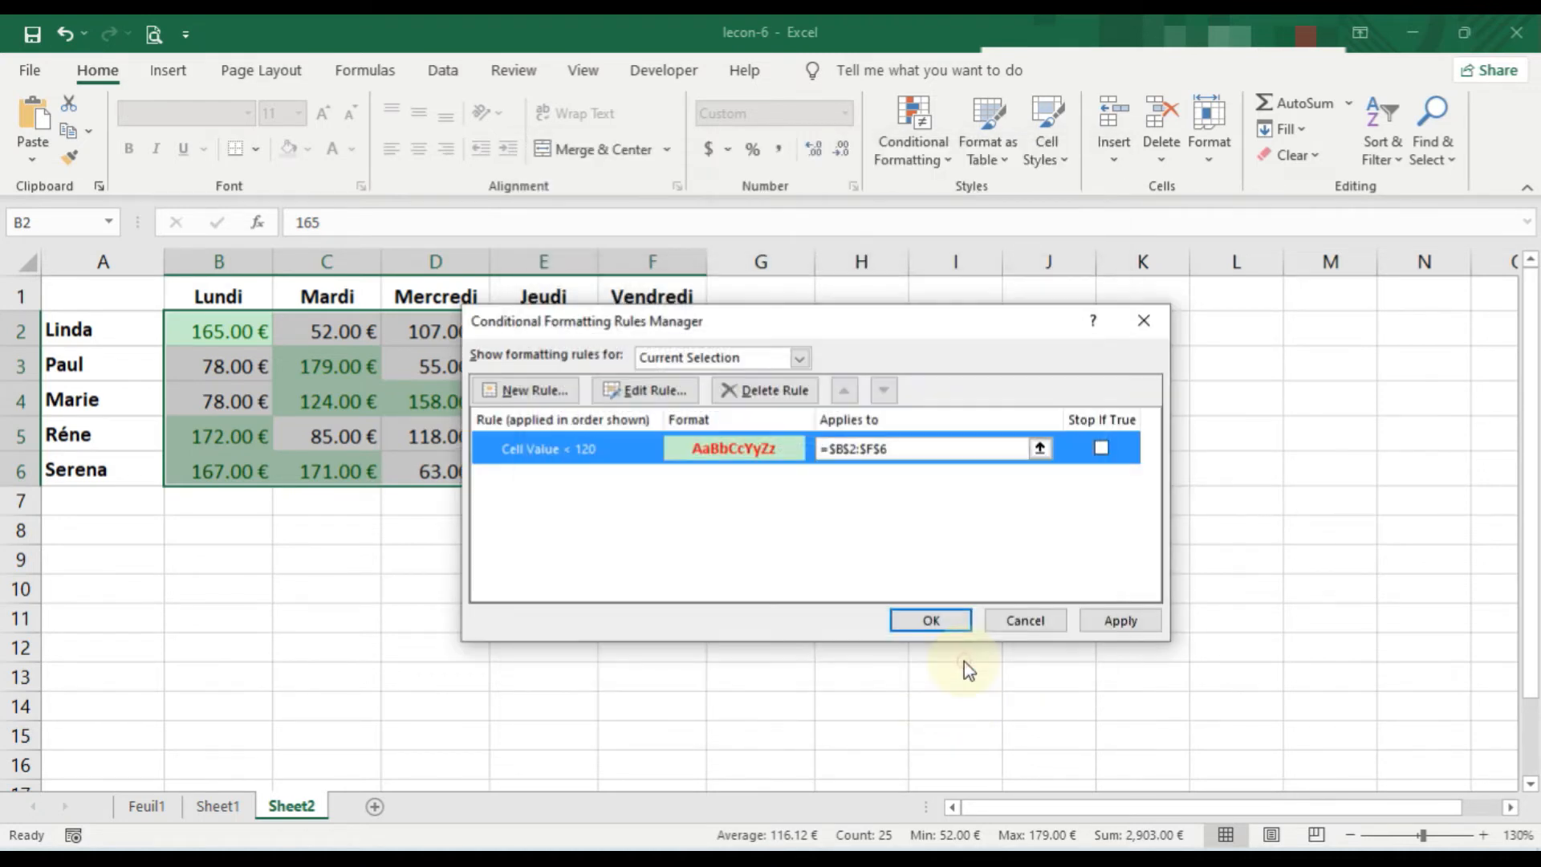
pyautogui.click(931, 621)
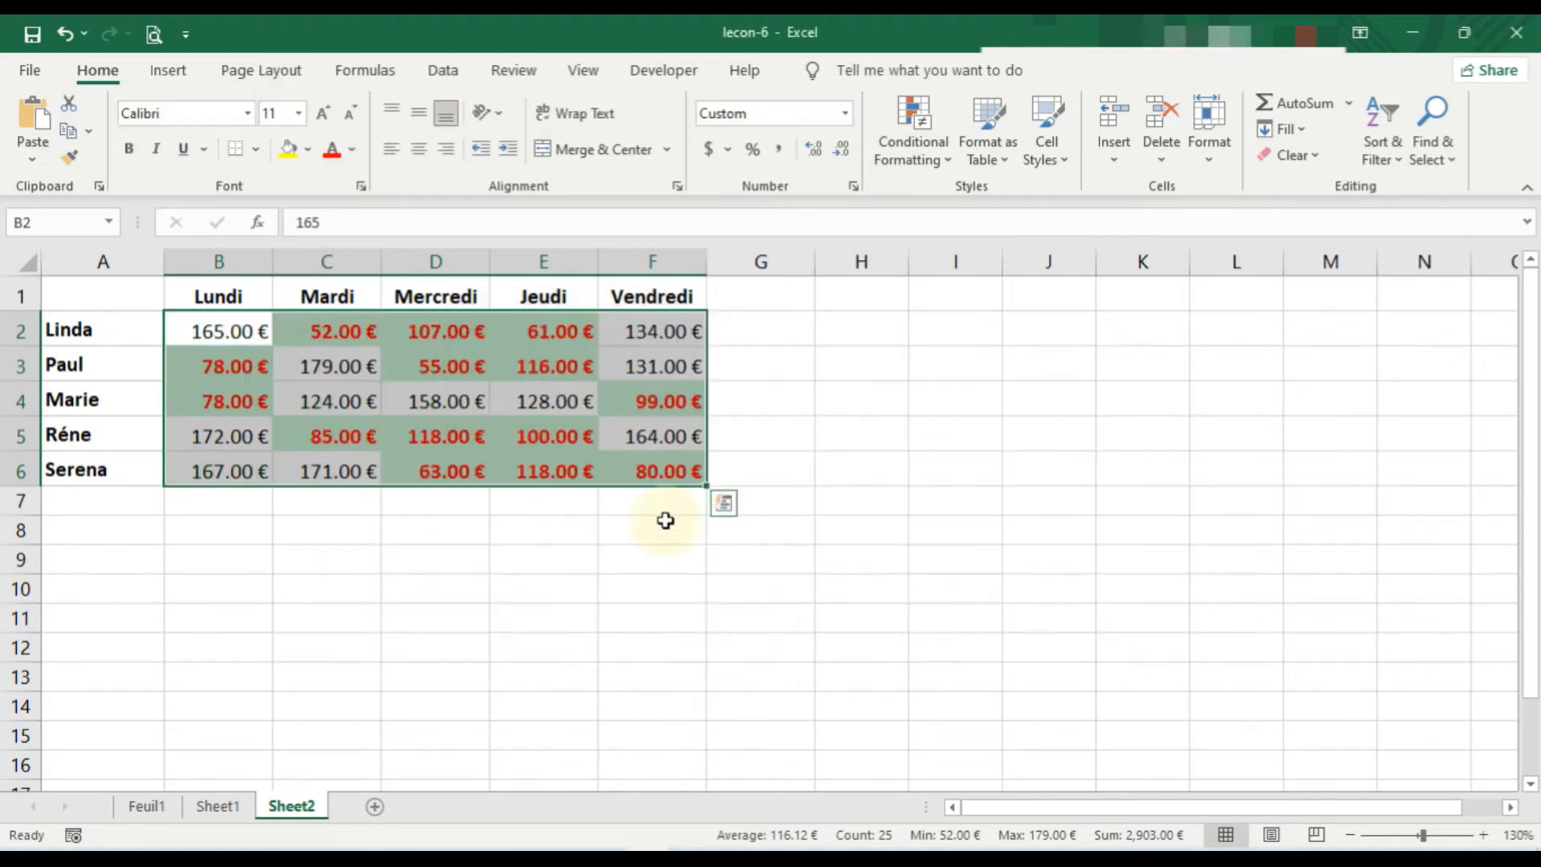
pyautogui.click(333, 568)
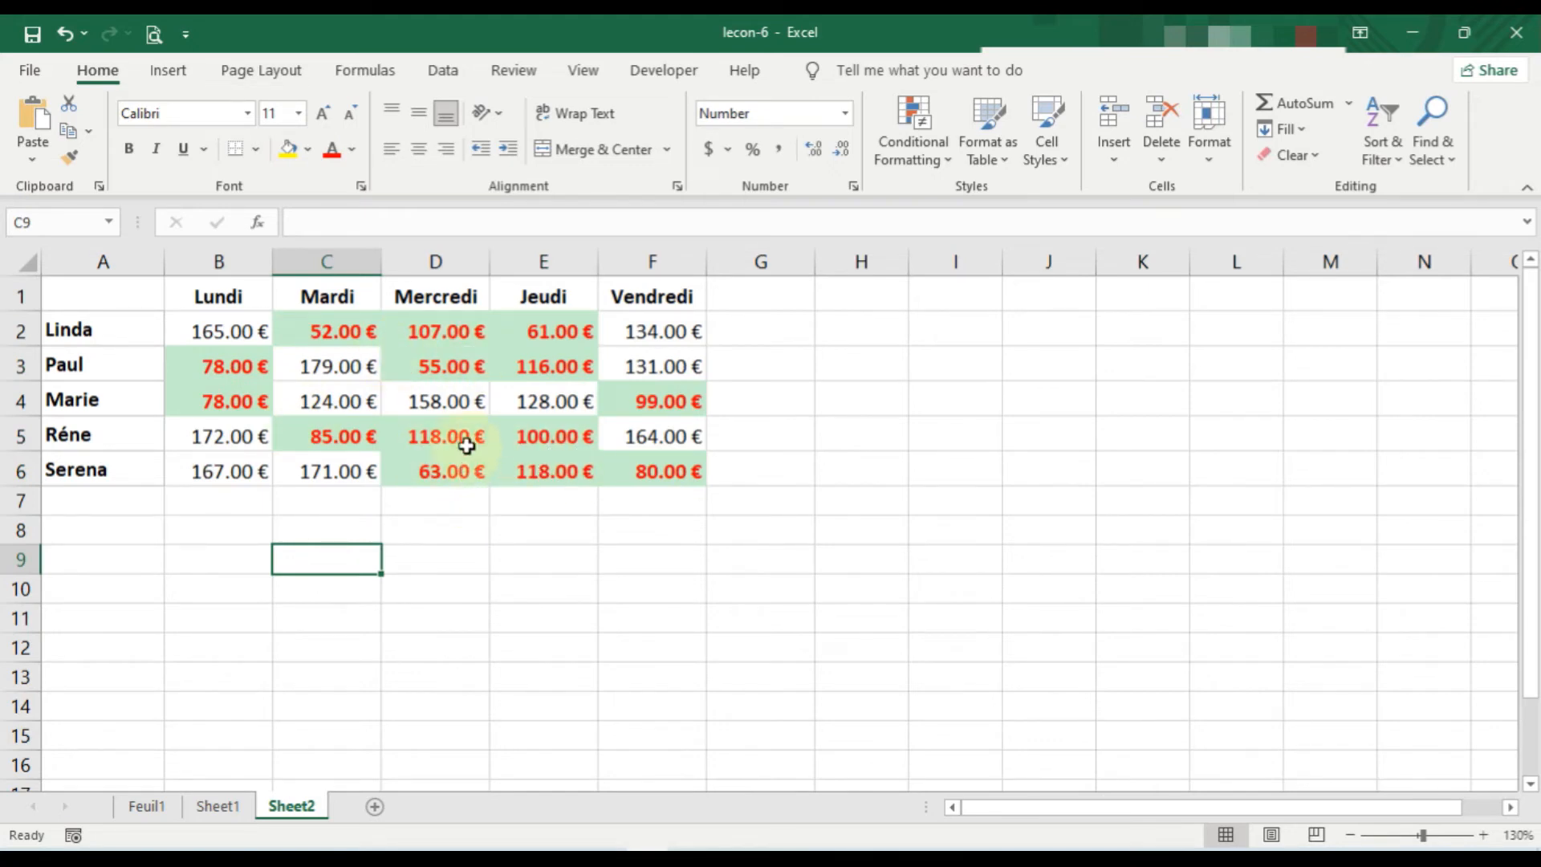
pyautogui.click(539, 431)
pyautogui.click(437, 440)
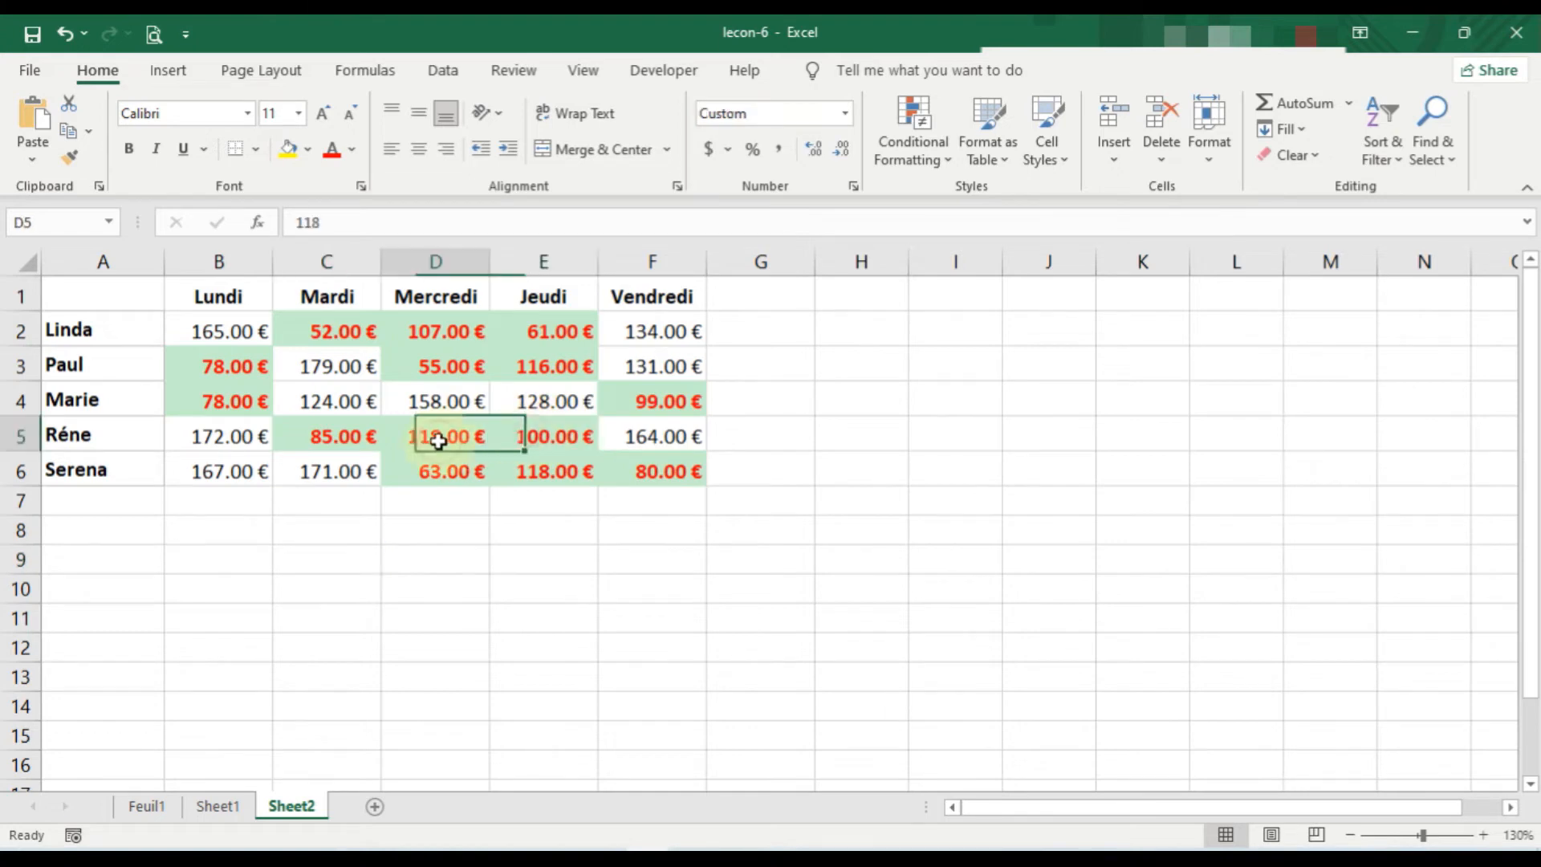
pyautogui.click(311, 448)
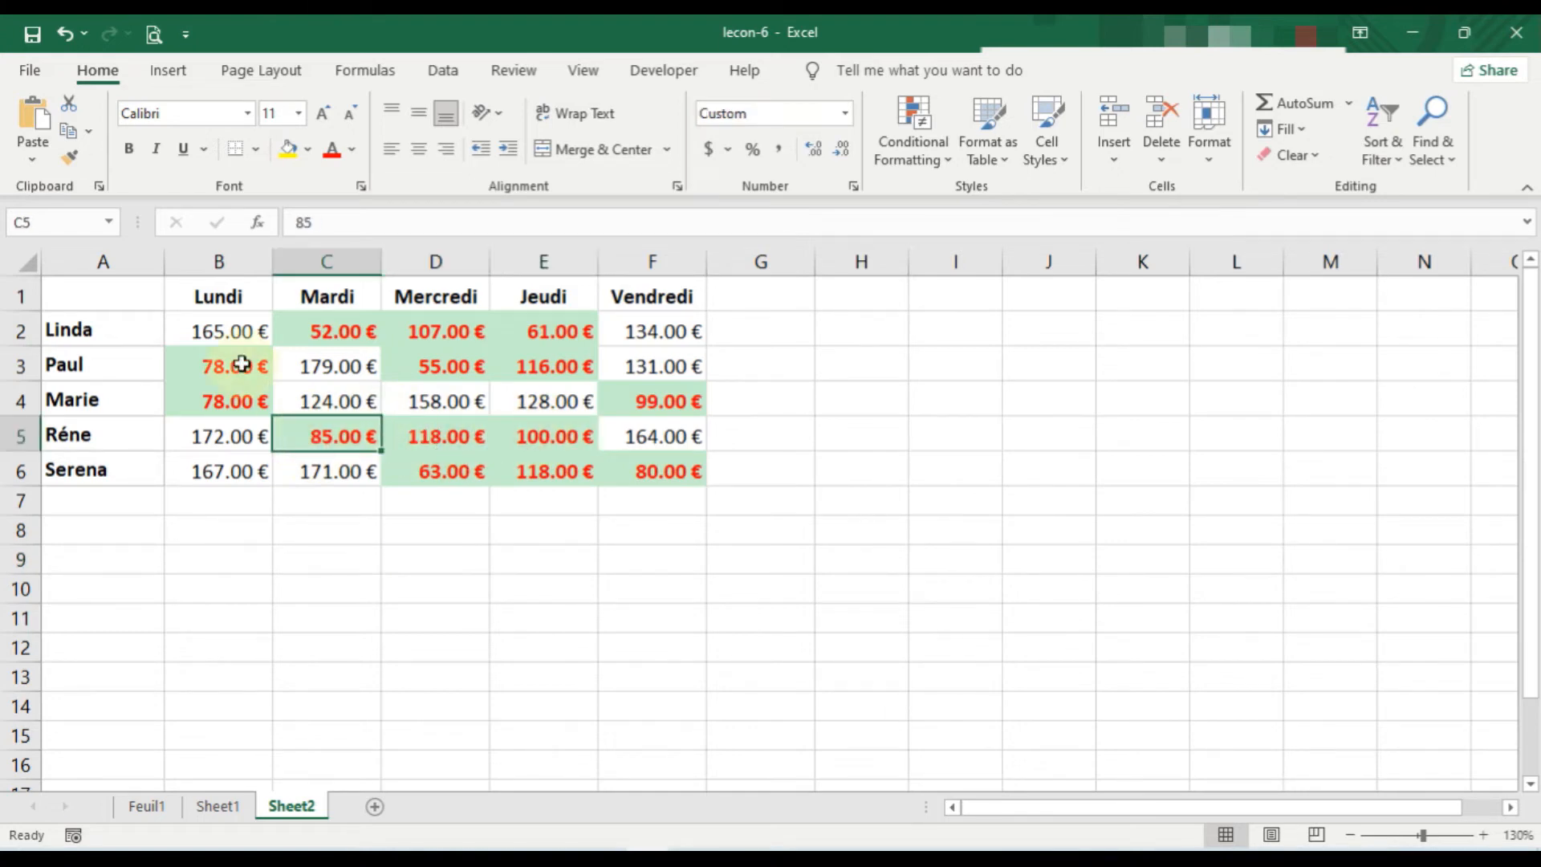
# Apply light blue solid fill data bars to the daily amounts in B2:F6.
pyautogui.moveTo(183, 327); pyautogui.dragTo(647, 468)
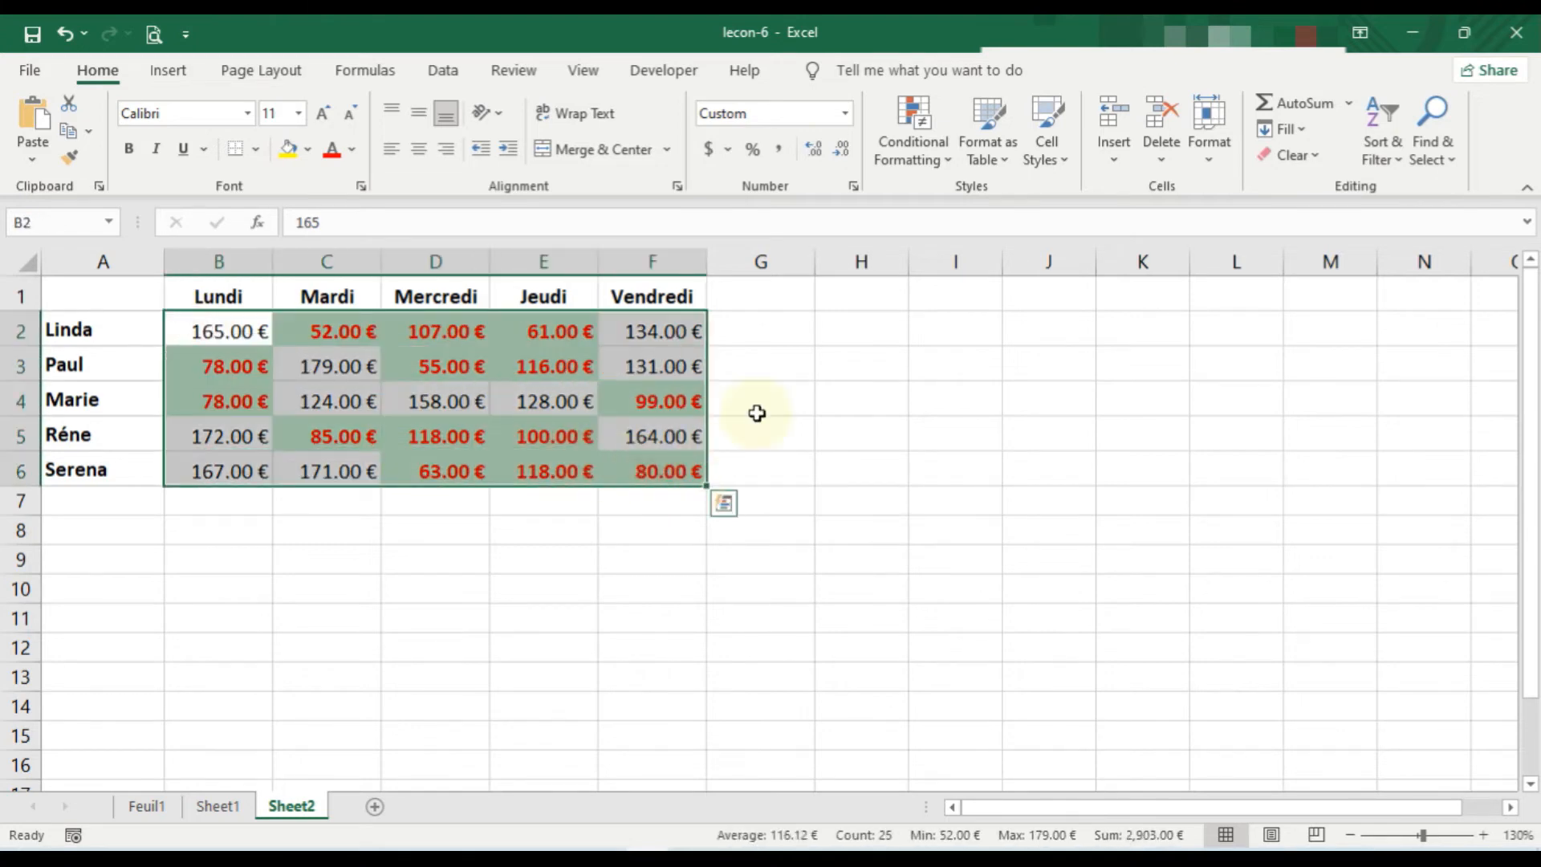
pyautogui.click(949, 164)
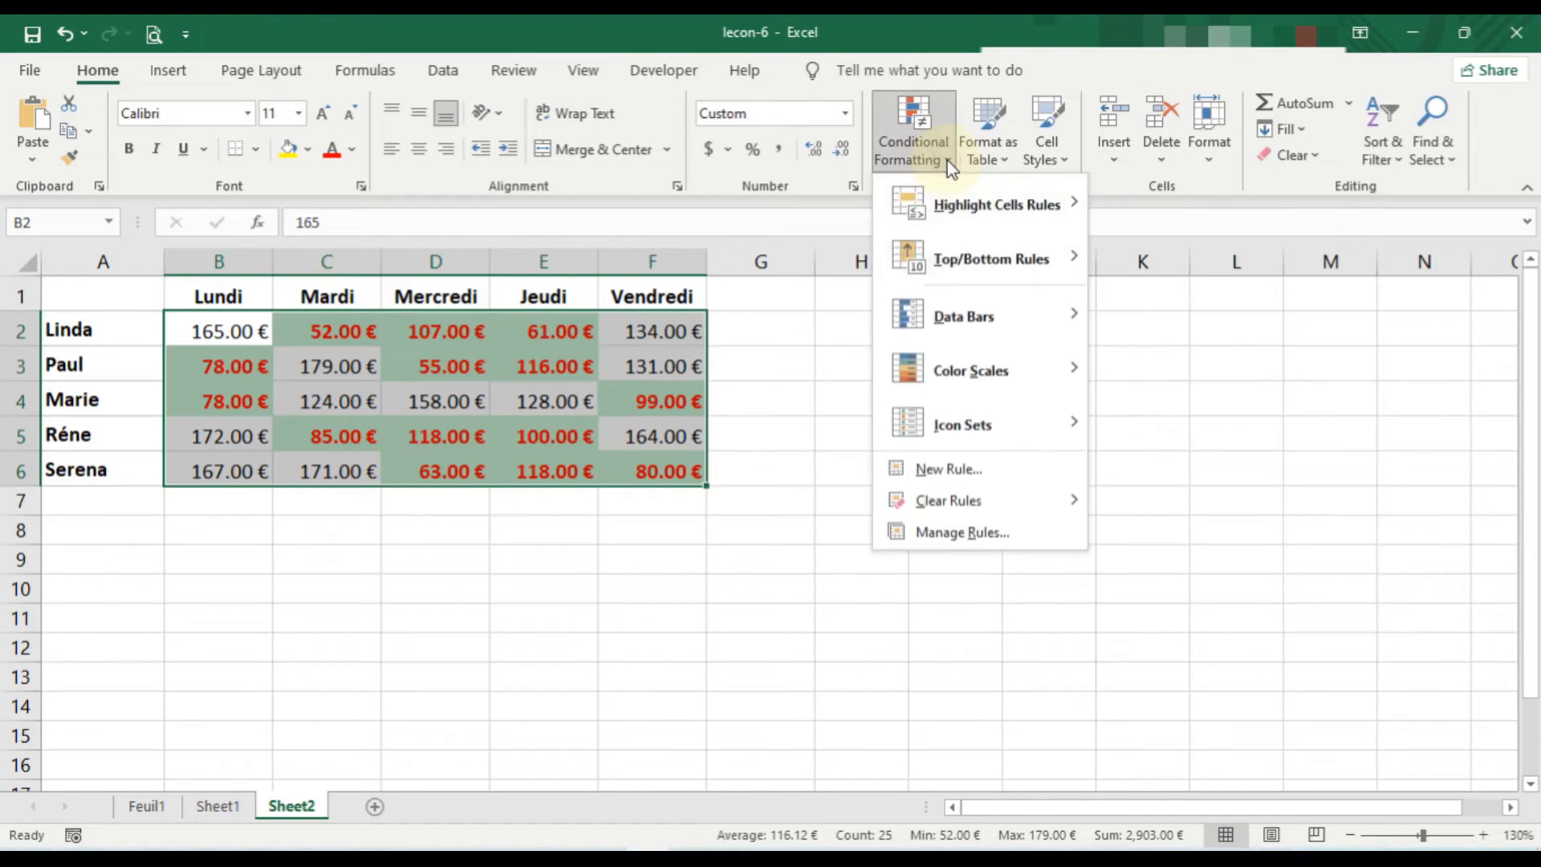
pyautogui.click(975, 210)
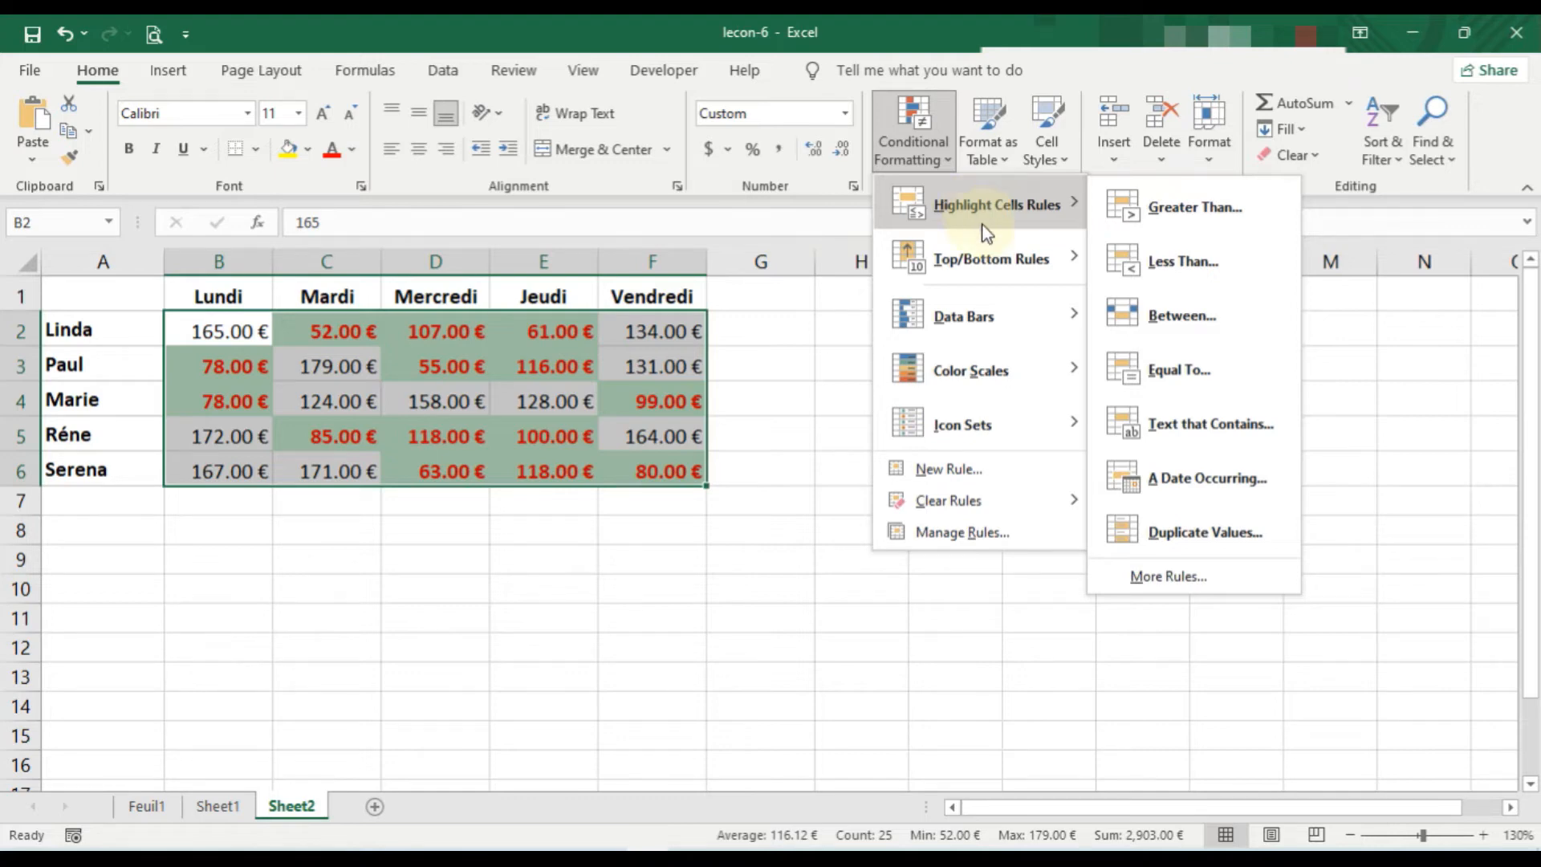
pyautogui.moveTo(1008, 331)
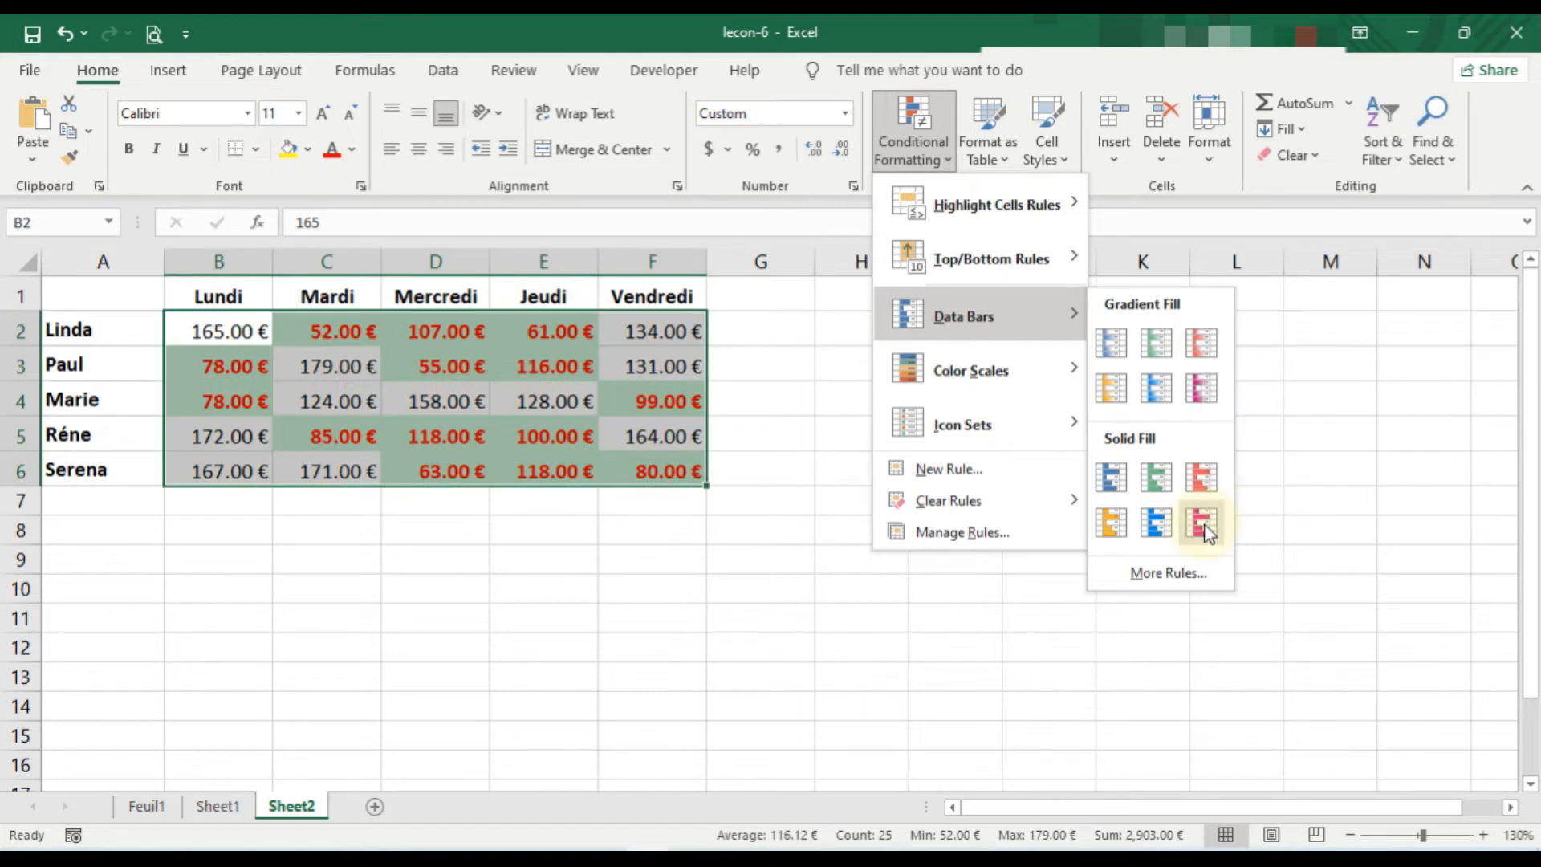
pyautogui.click(1156, 526)
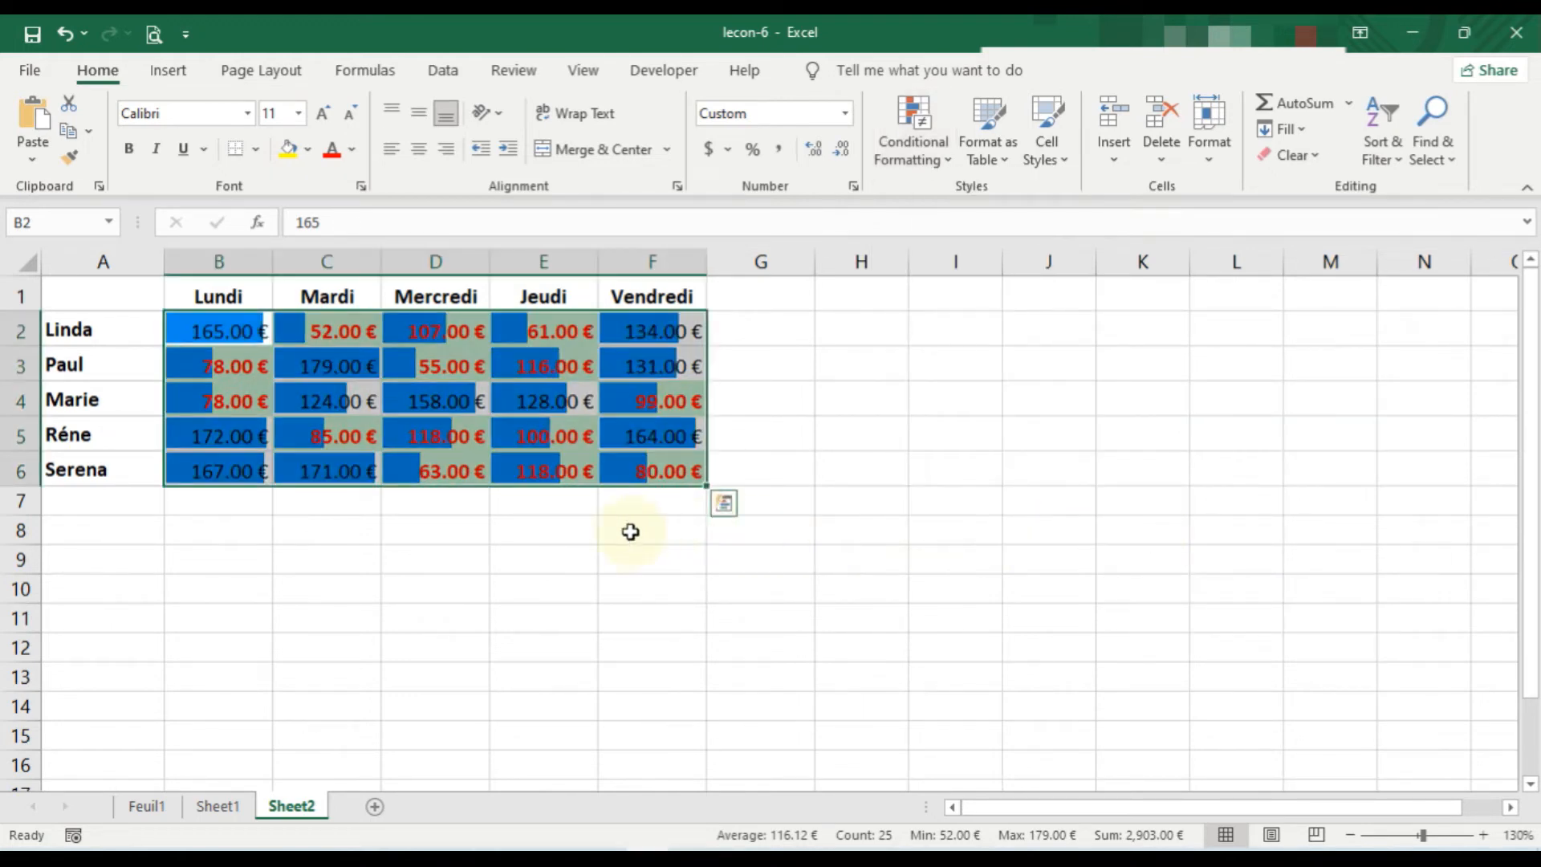
pyautogui.click(579, 538)
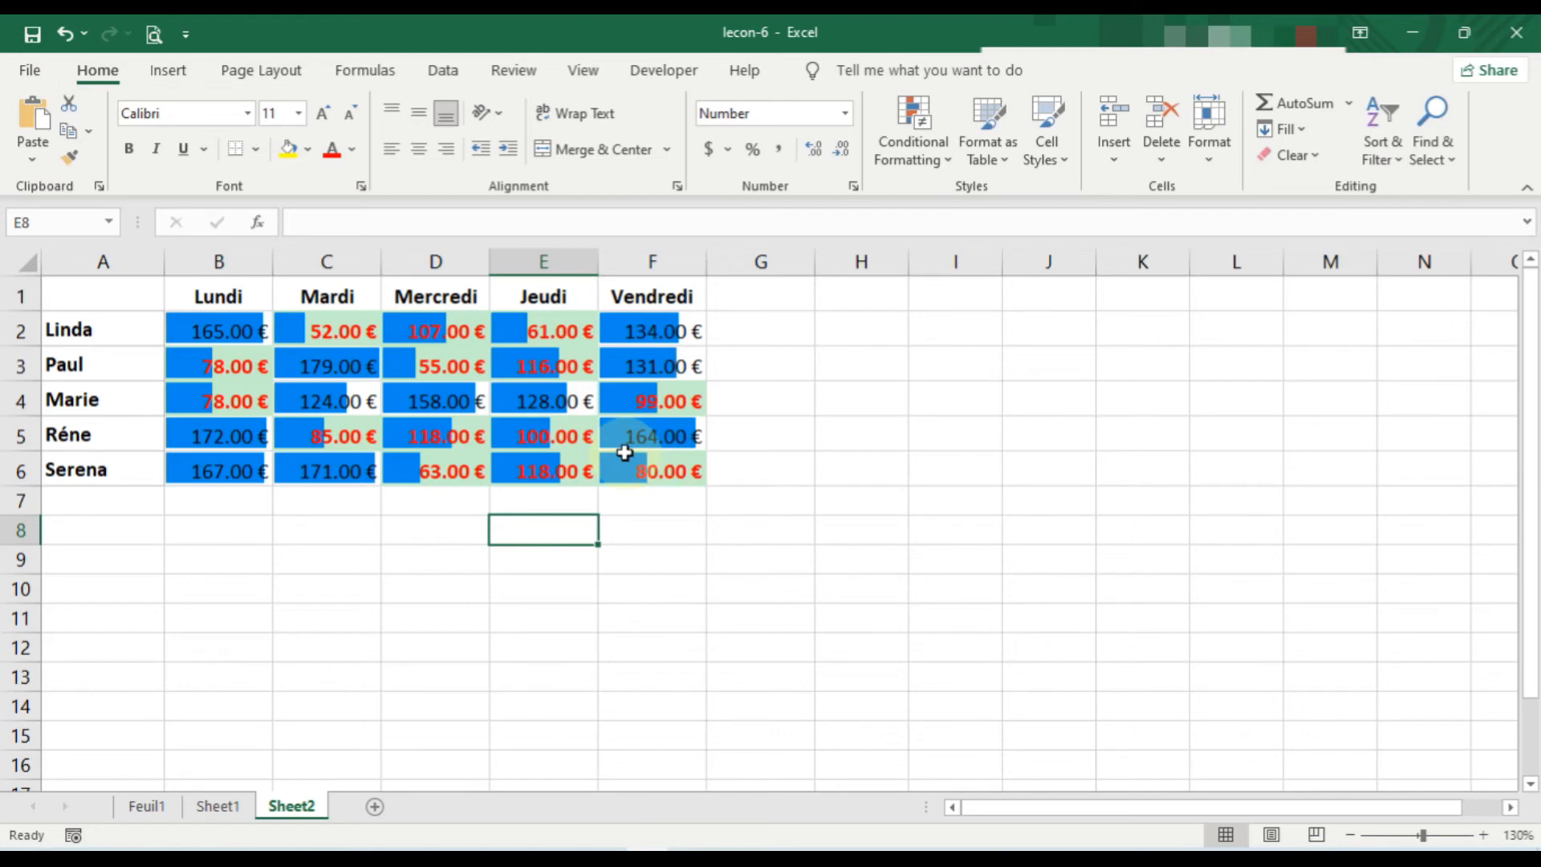
# Examine how the data bars represent individual amounts in cells F5, C6, B5 and C2.
pyautogui.click(642, 437)
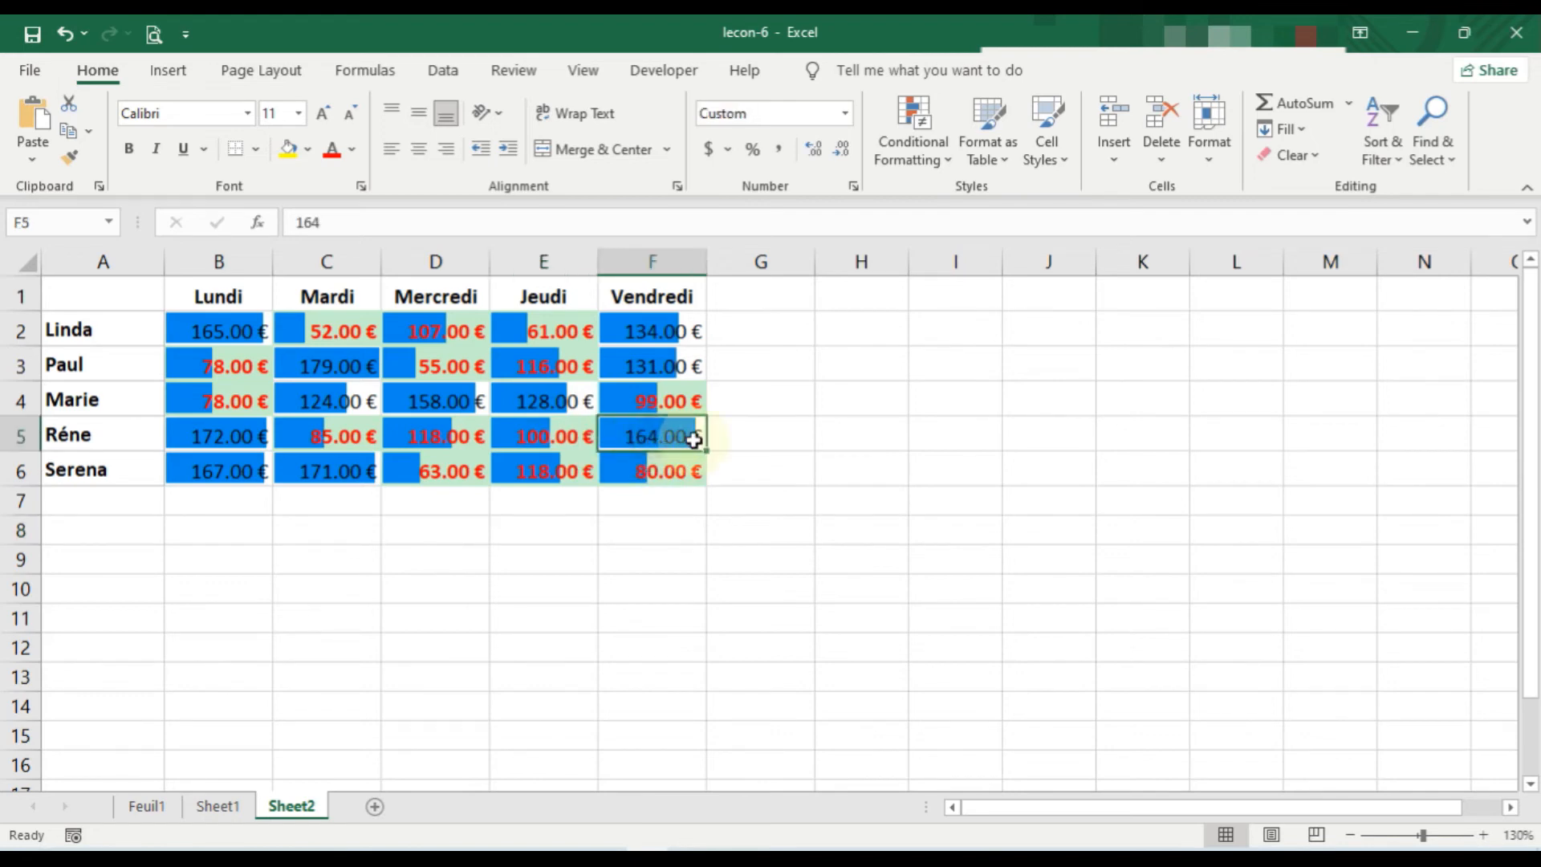
pyautogui.click(346, 471)
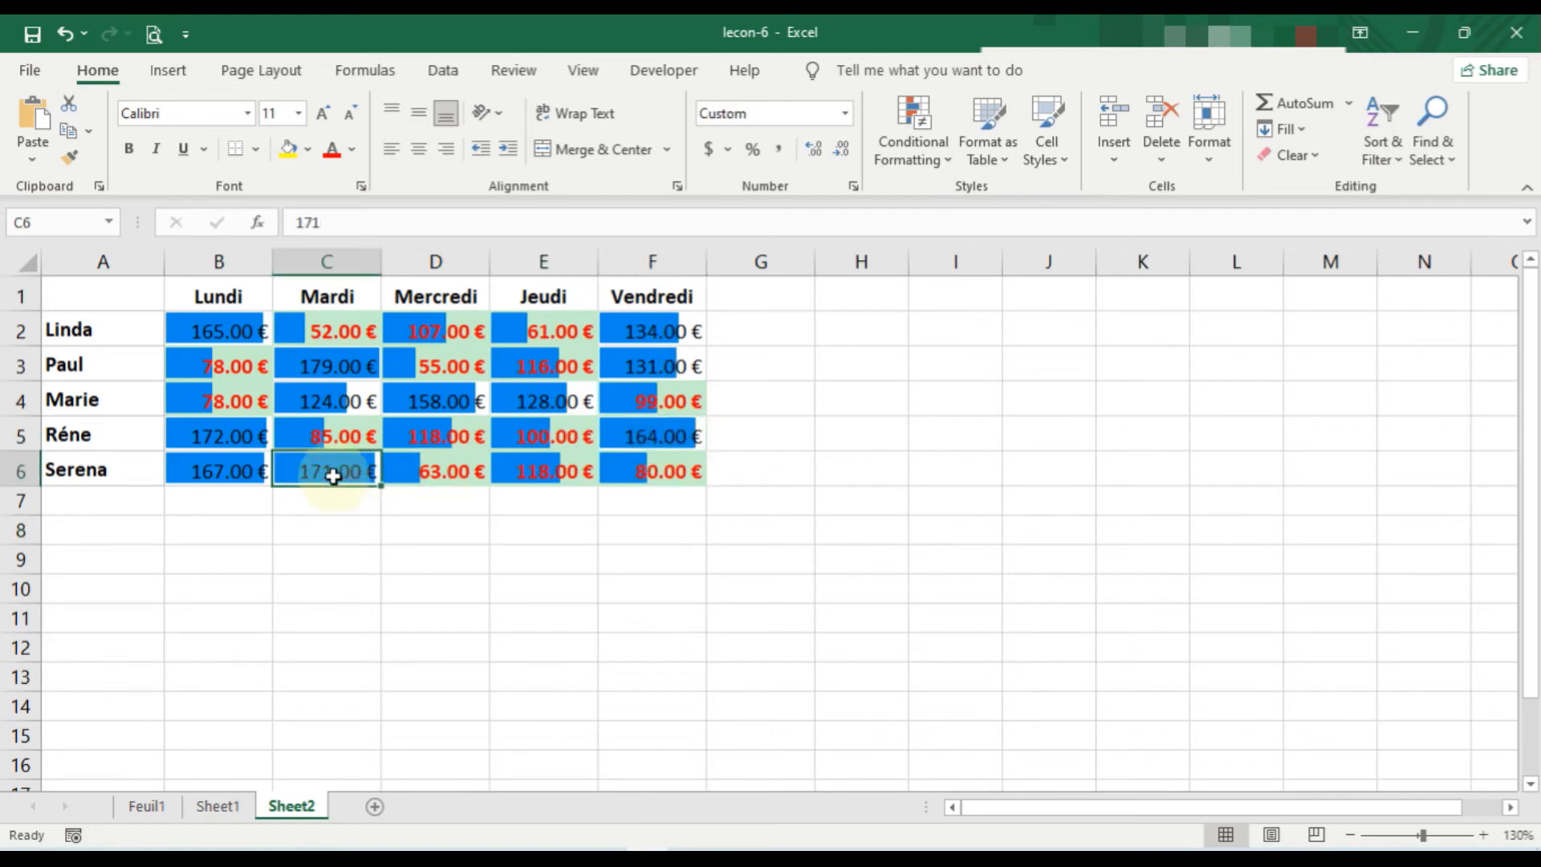
pyautogui.click(210, 436)
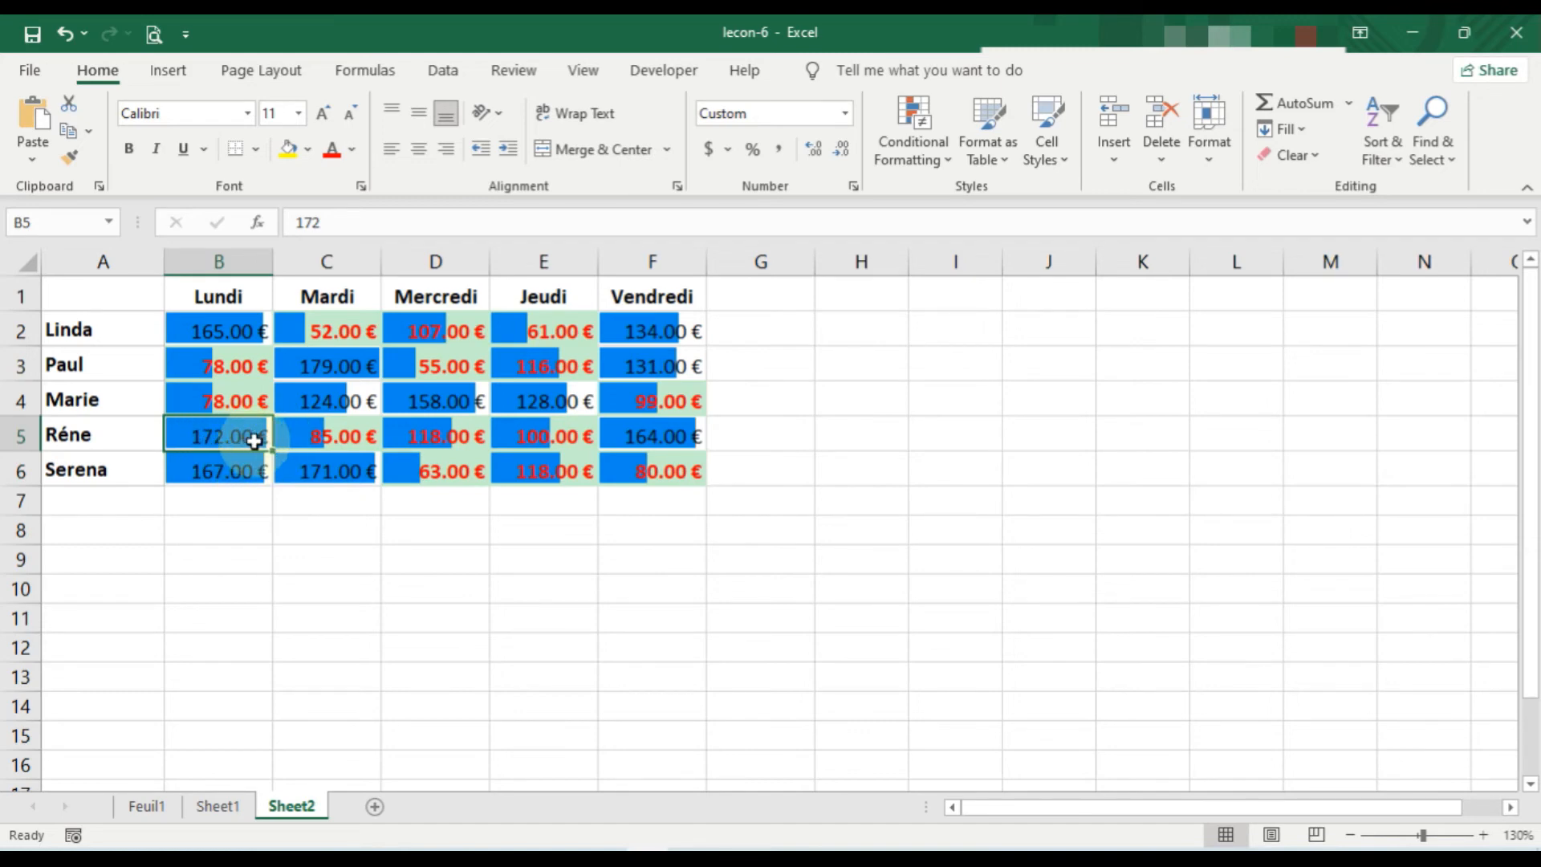
pyautogui.click(324, 330)
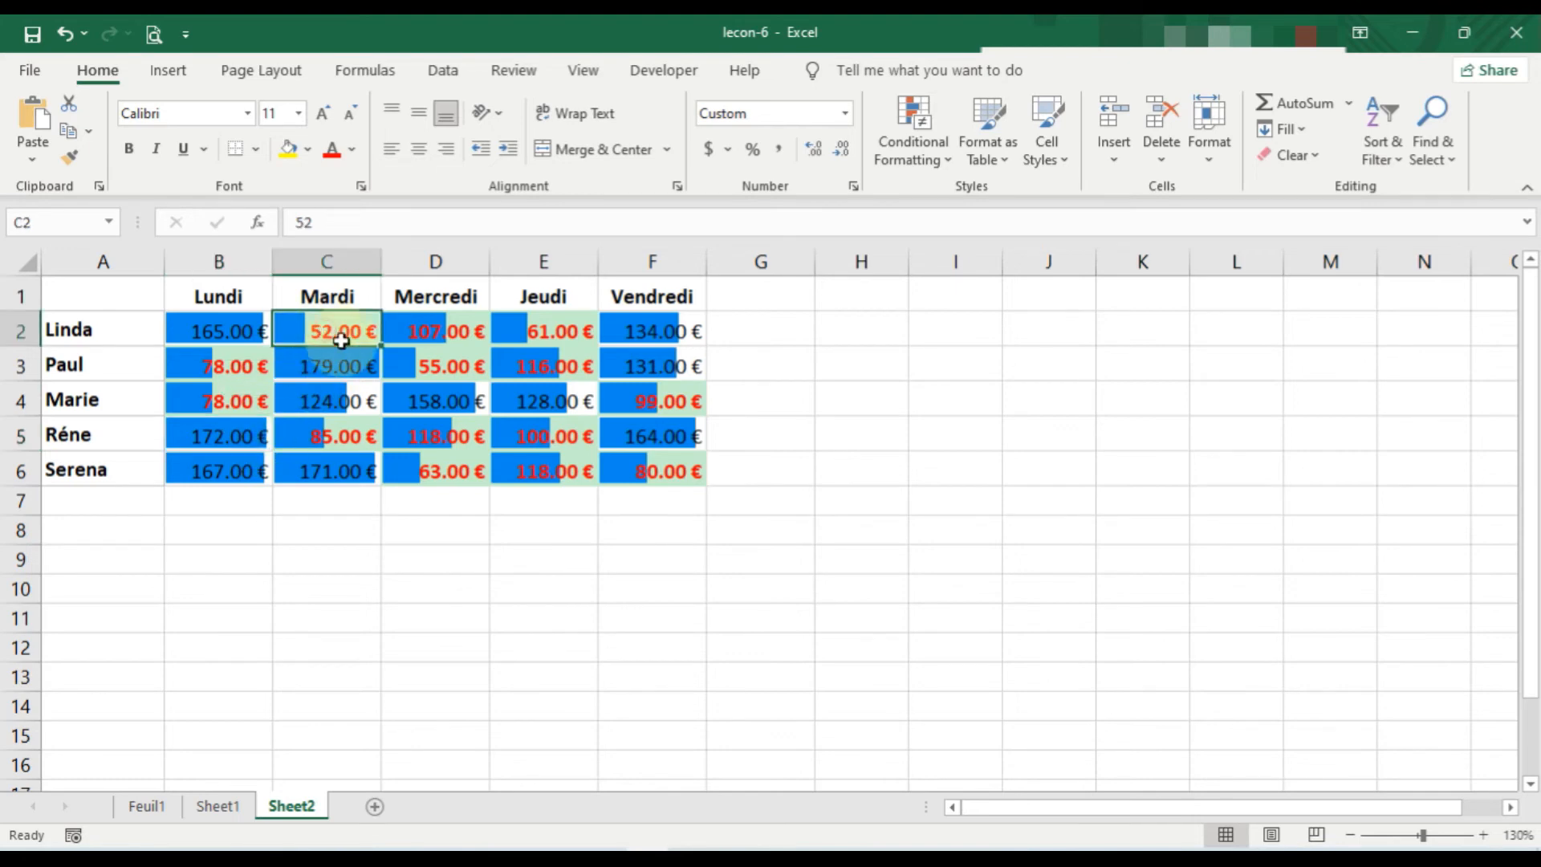
pyautogui.click(537, 560)
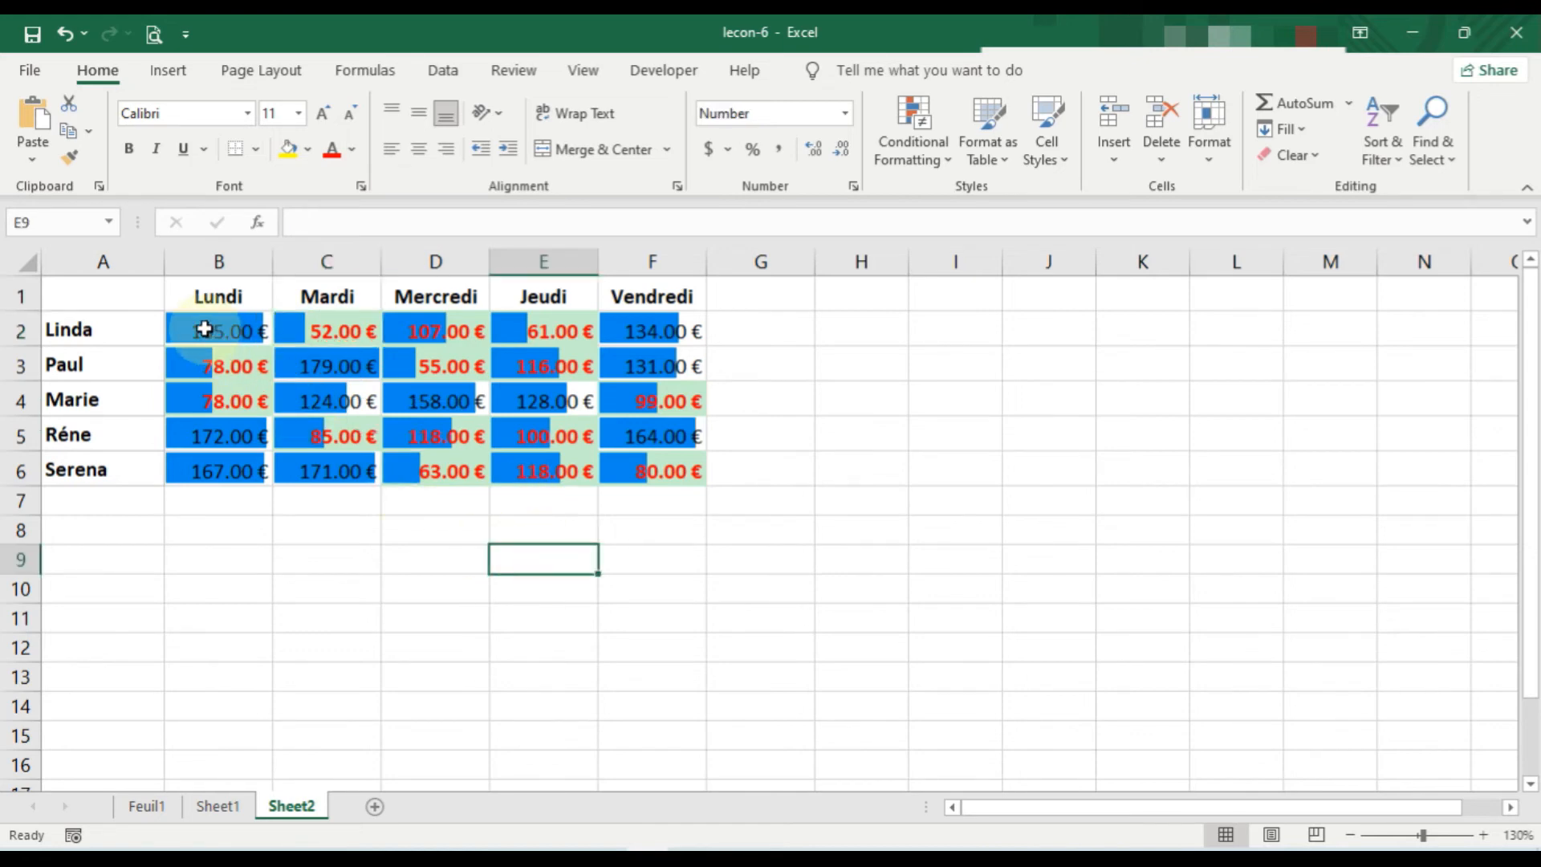
# Select the daily amounts in B2:F6 and preview the Green - Yellow - Red Color Scale on them without applying it.
pyautogui.moveTo(205, 329); pyautogui.dragTo(639, 461)
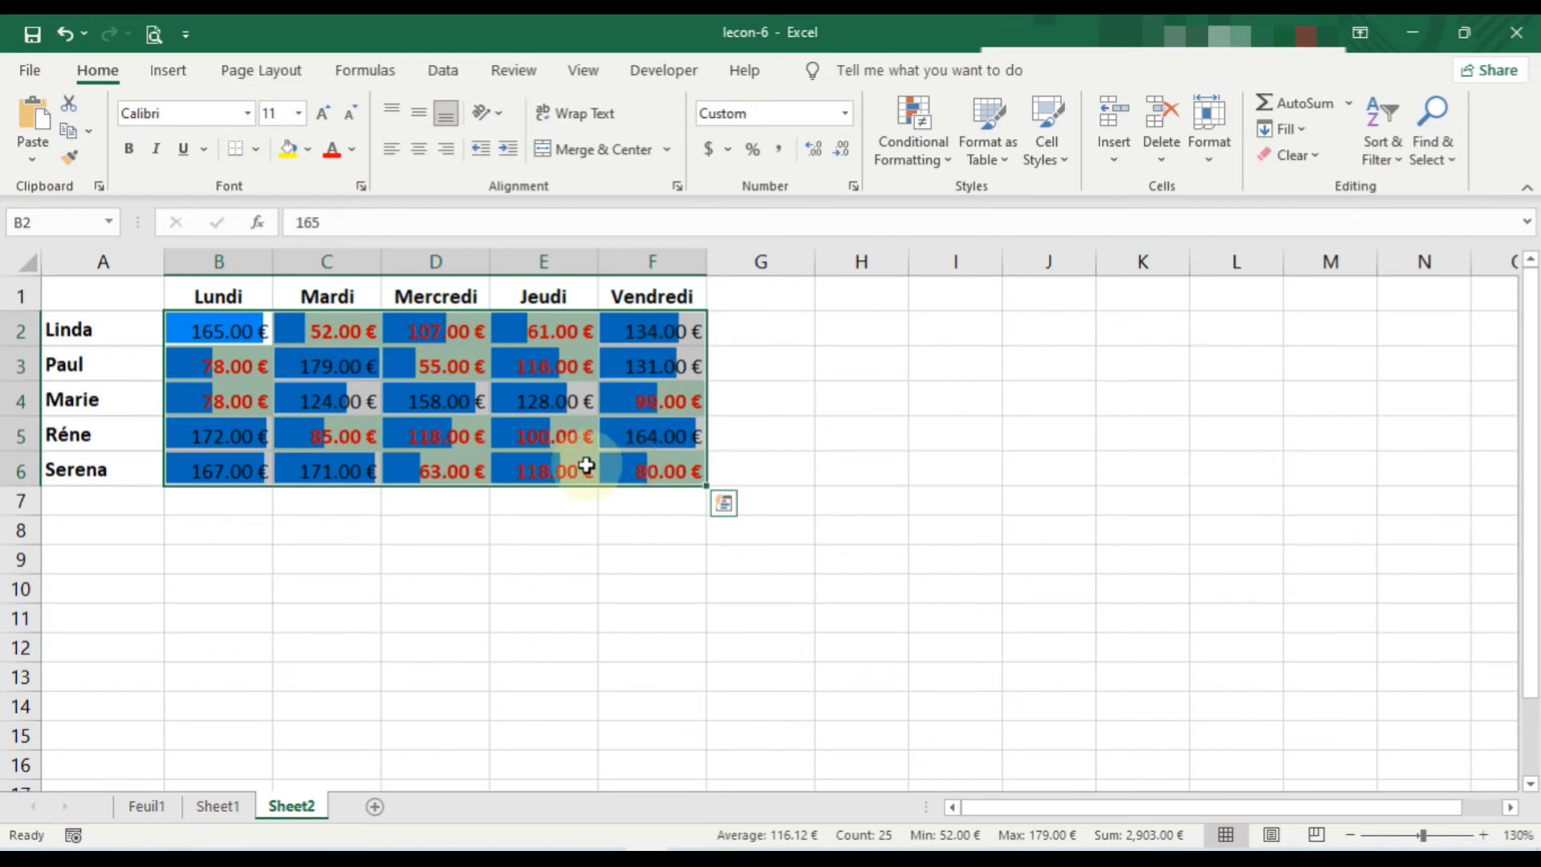
pyautogui.click(943, 159)
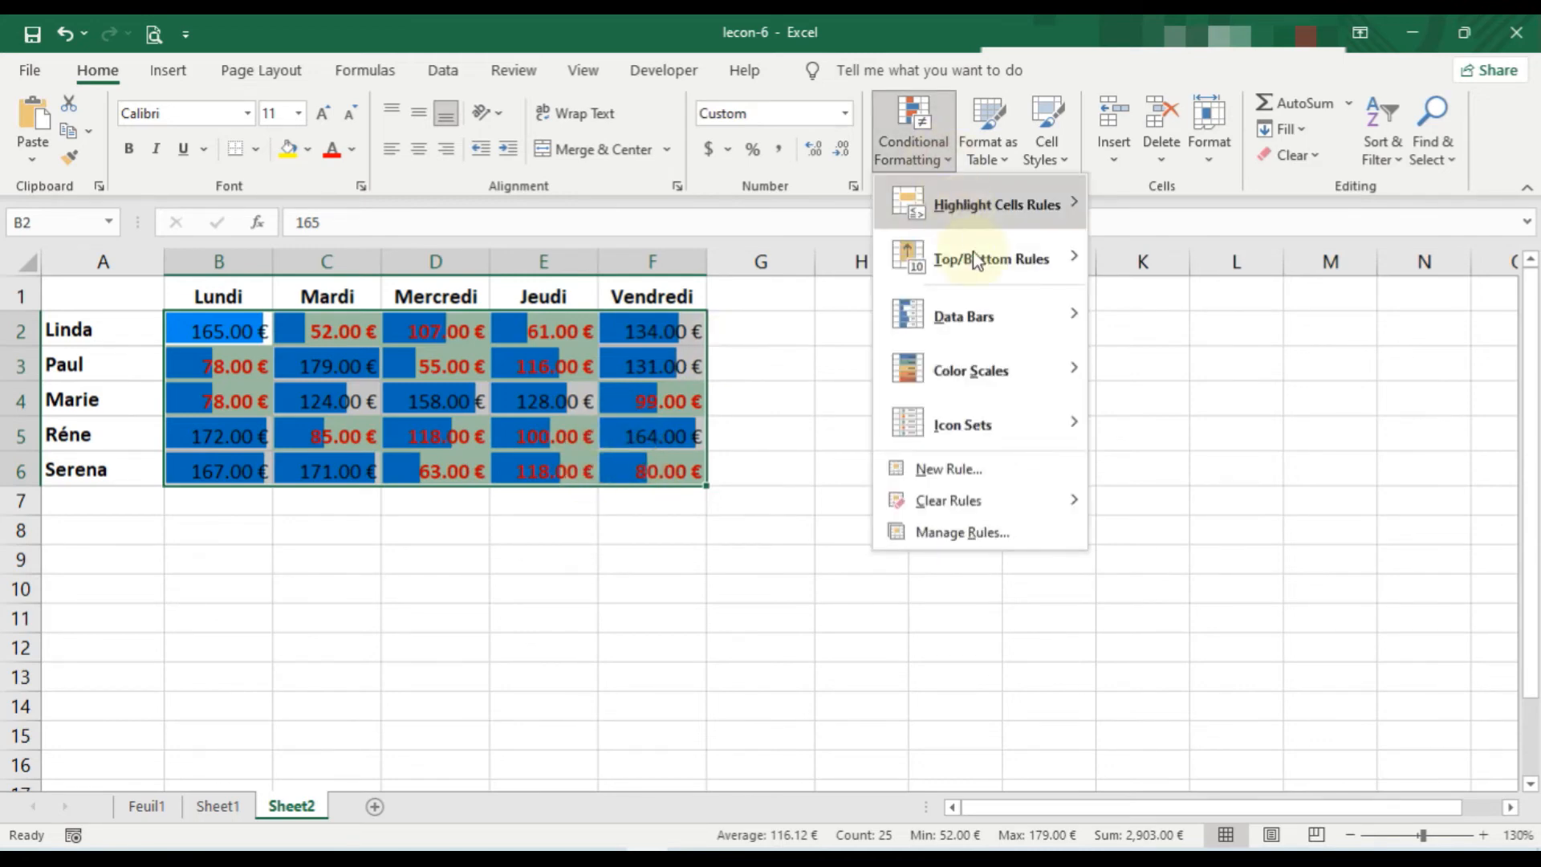
pyautogui.moveTo(1005, 371)
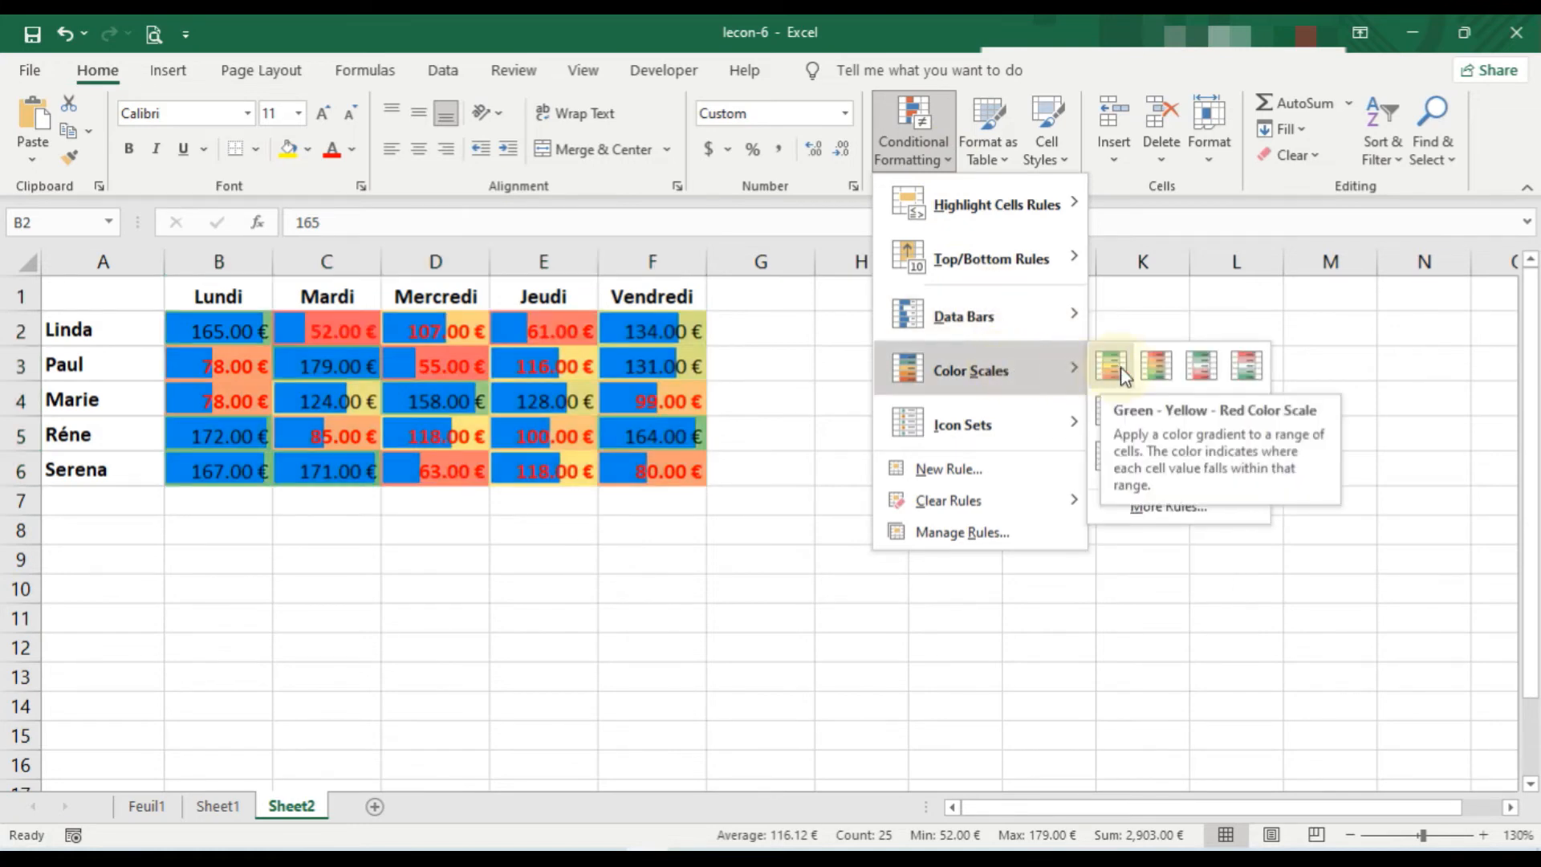
pyautogui.click(733, 537)
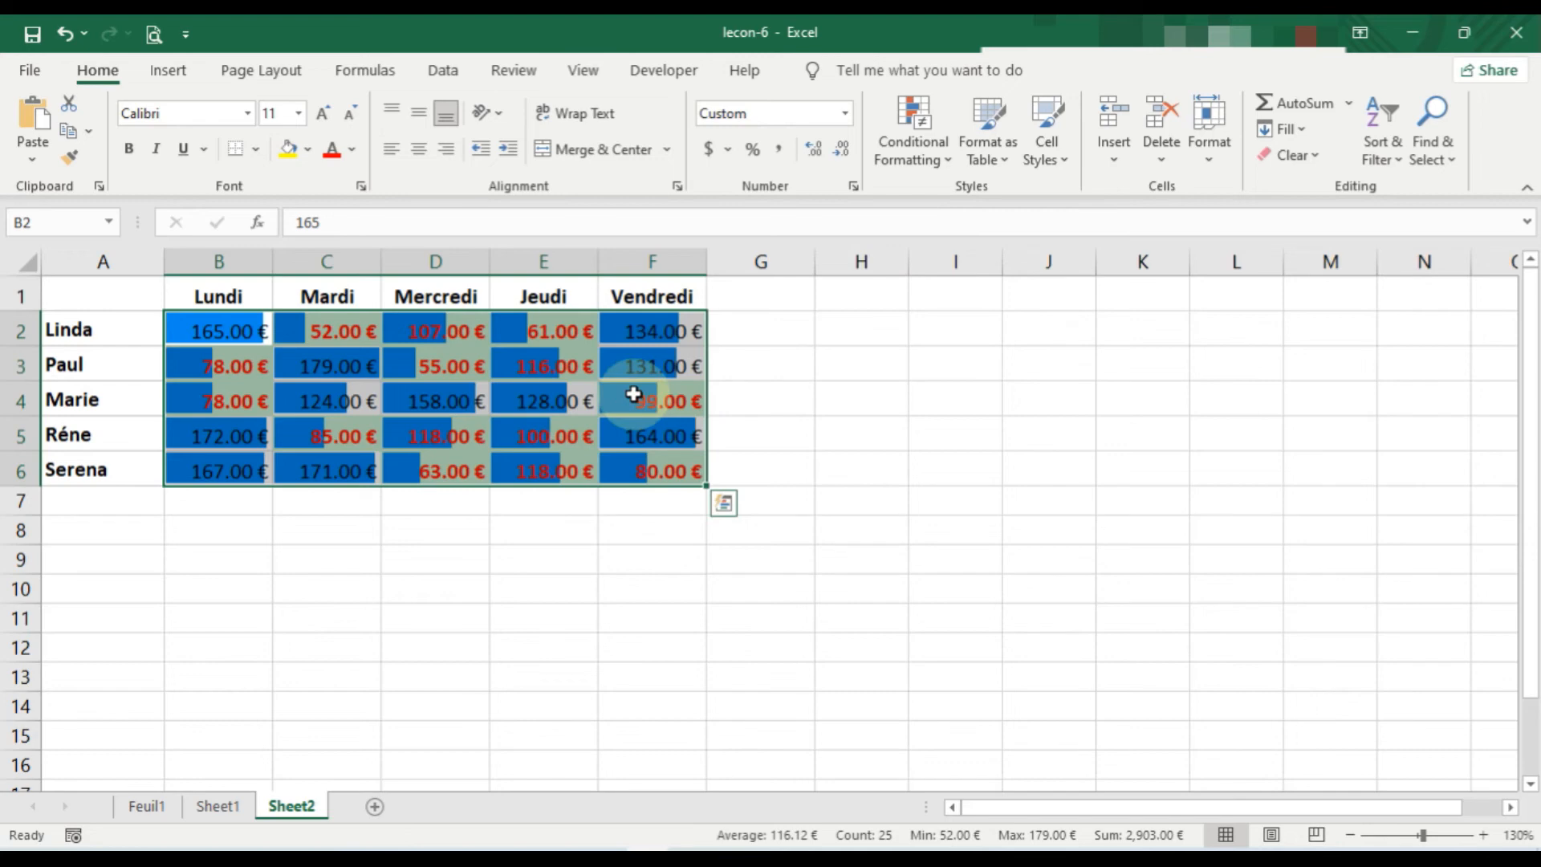
# Delete the Data Bar rule from the conditional formatting rules of the selected amounts.
pyautogui.click(912, 151)
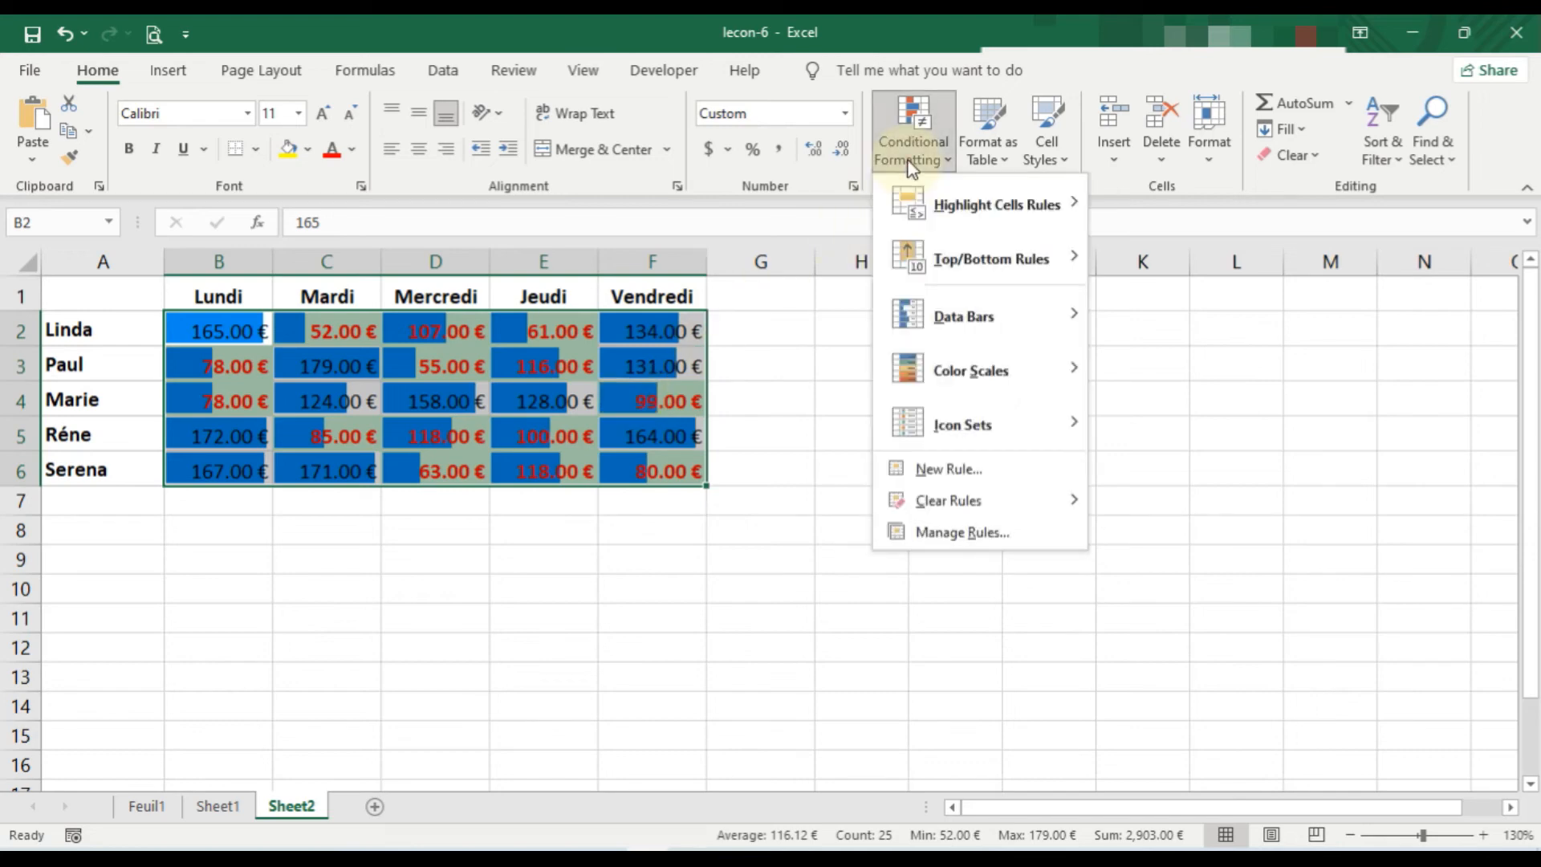
pyautogui.click(984, 532)
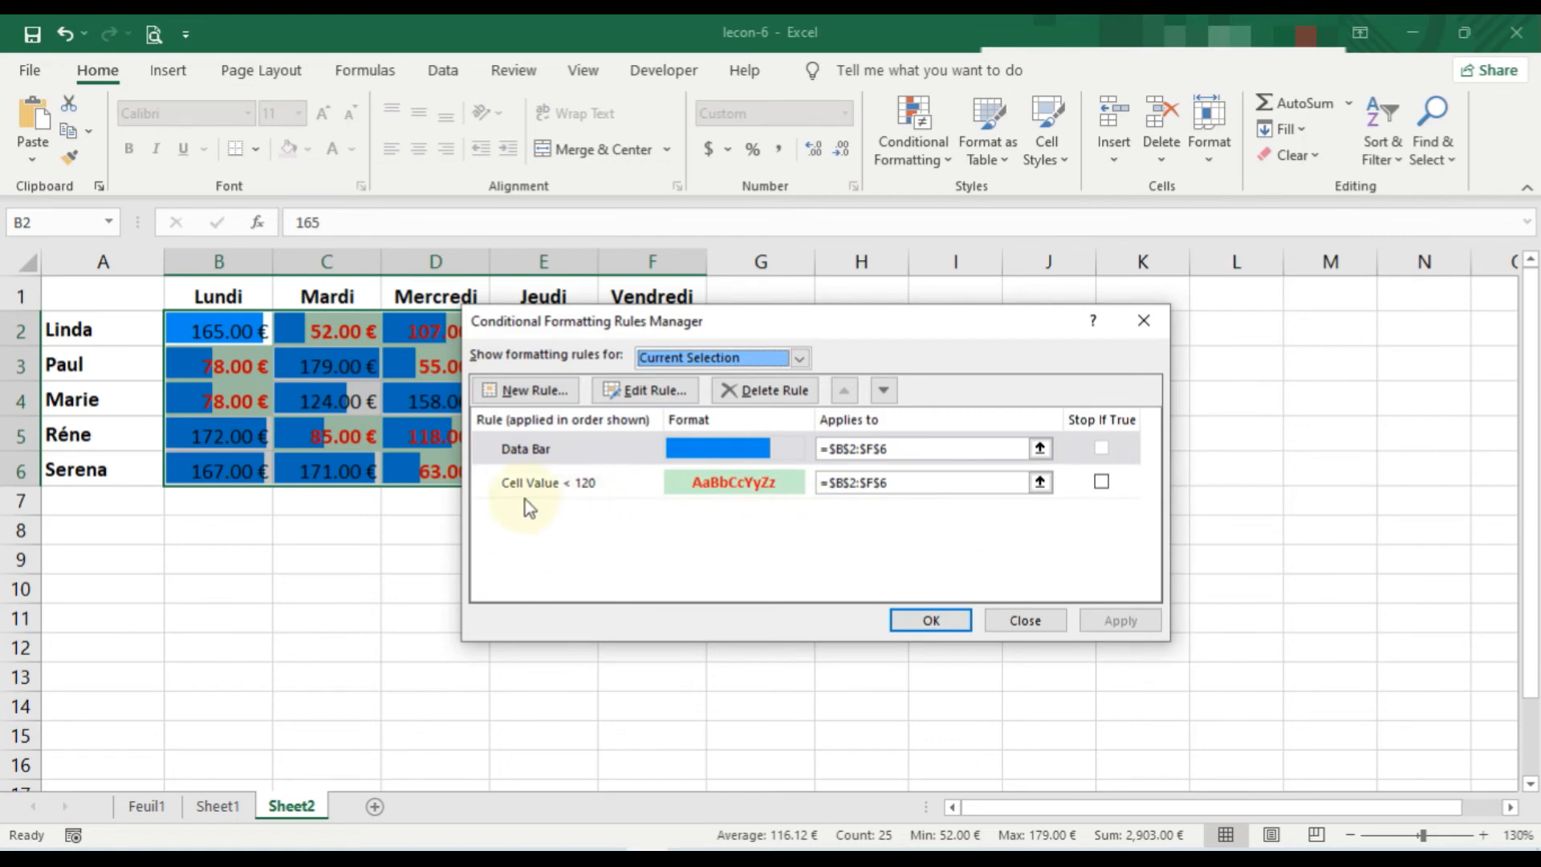
pyautogui.click(555, 448)
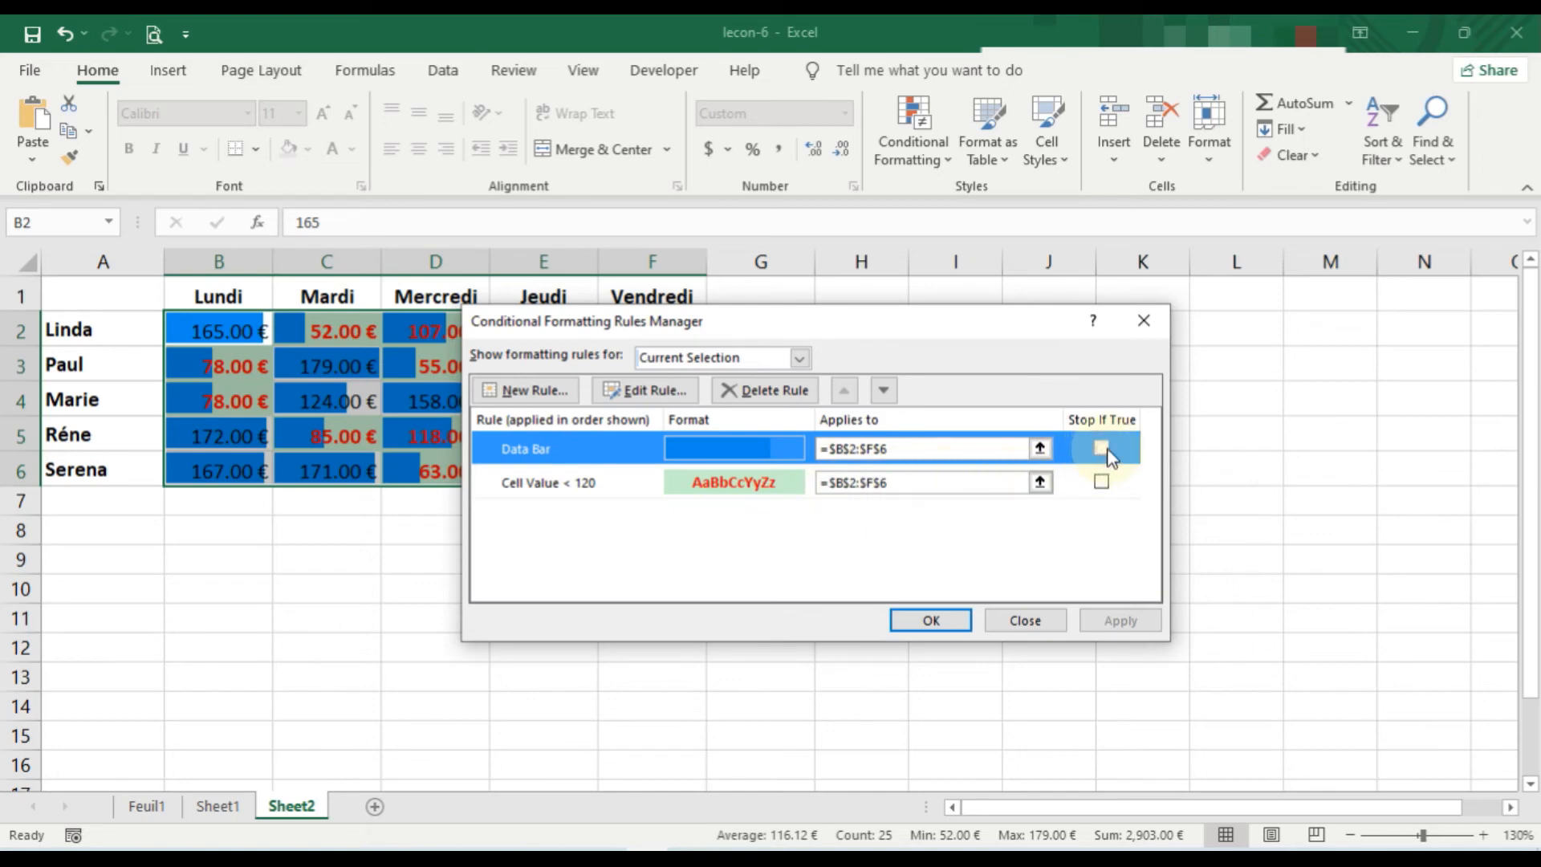
pyautogui.click(761, 391)
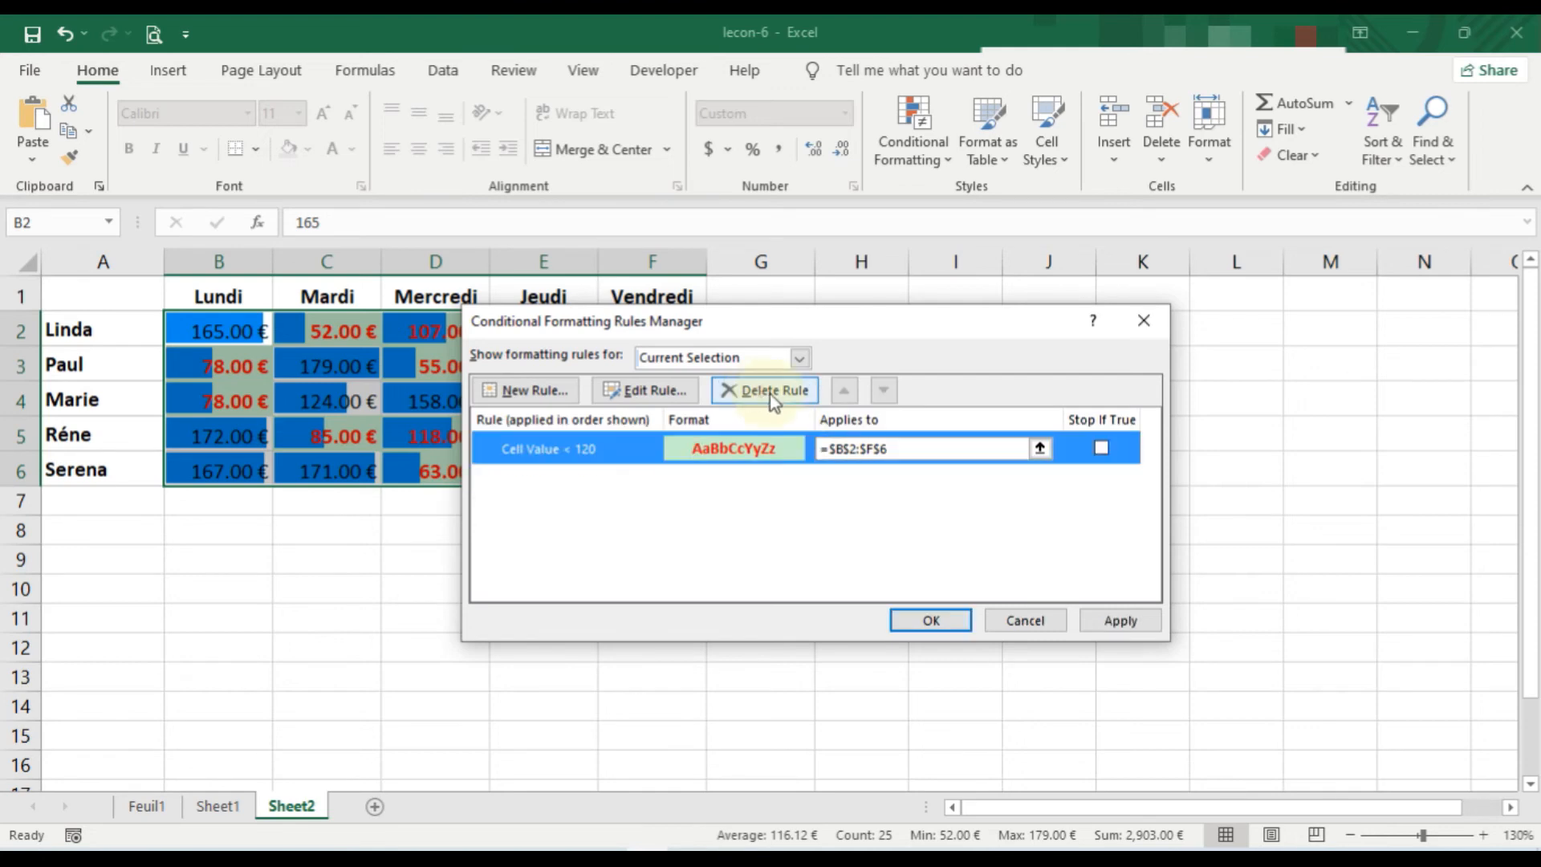
pyautogui.click(937, 624)
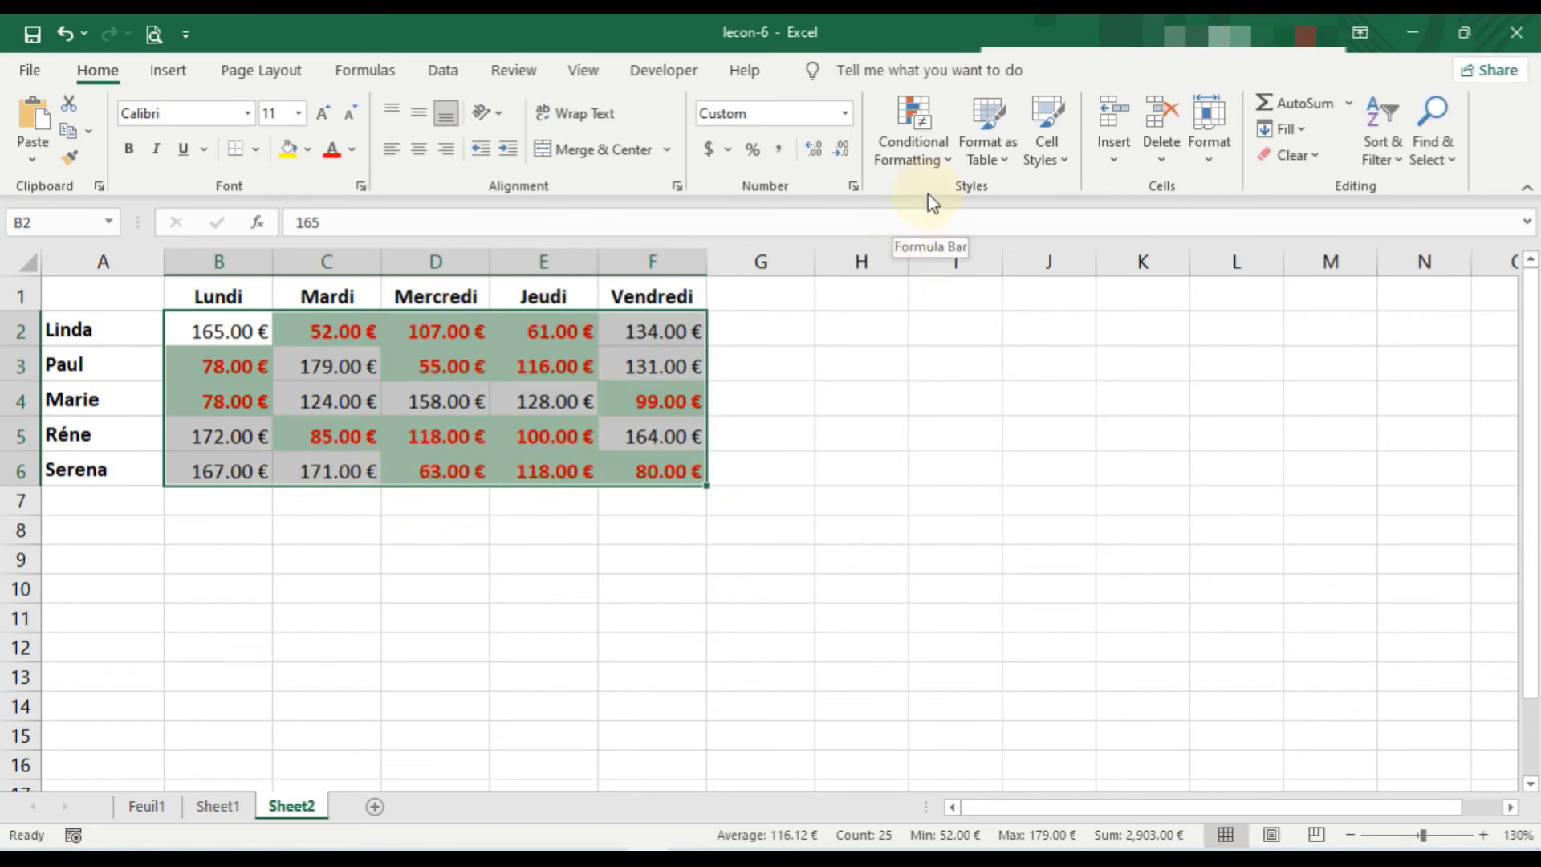
# Apply the green-white-red color scale to the daily amounts in B2:F6.
pyautogui.click(950, 157)
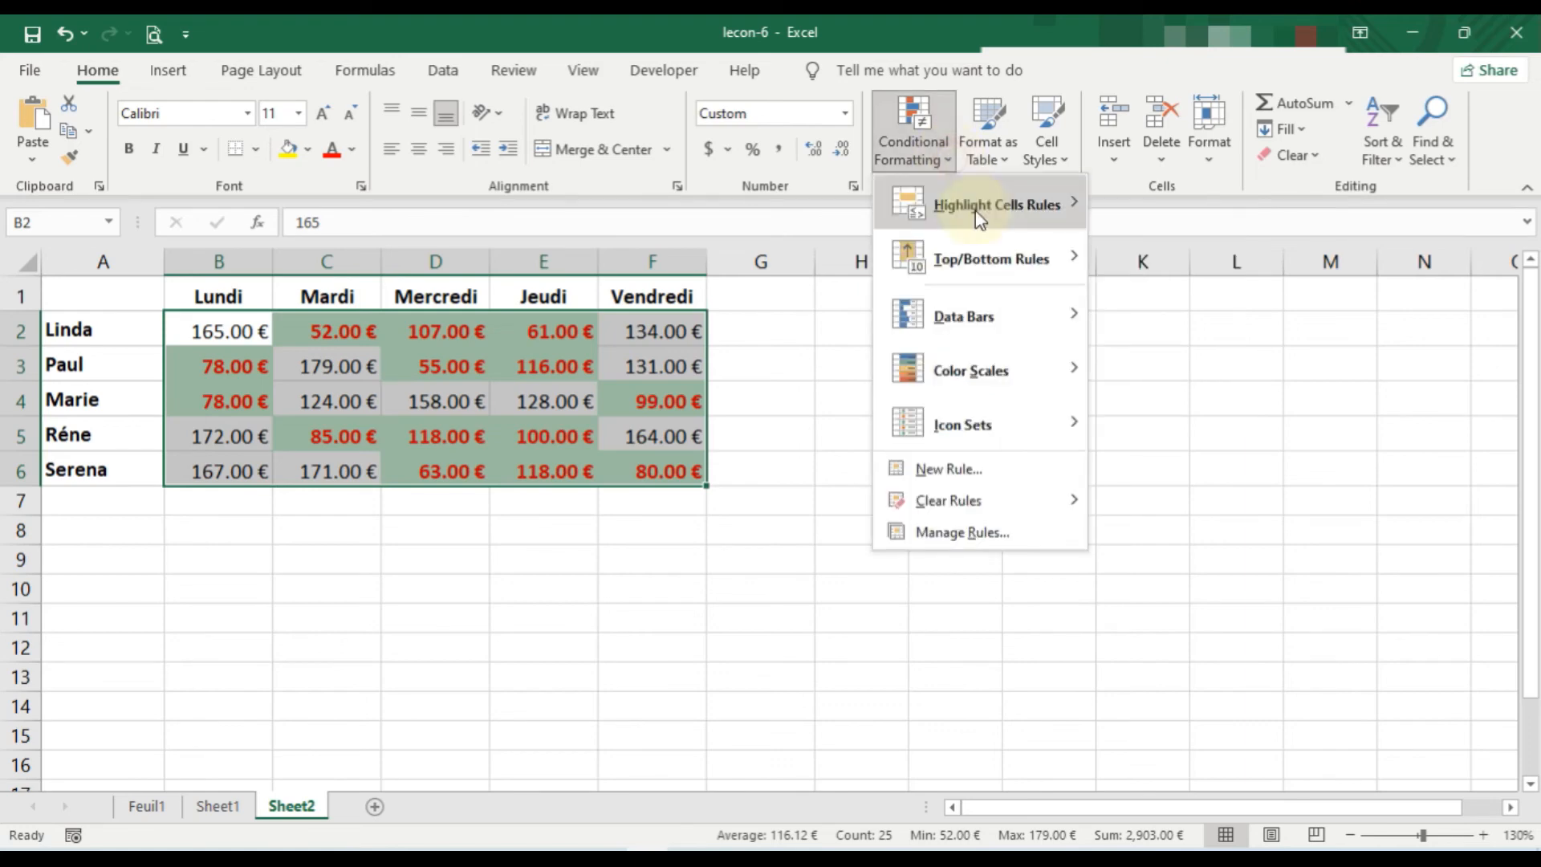
pyautogui.moveTo(1024, 369)
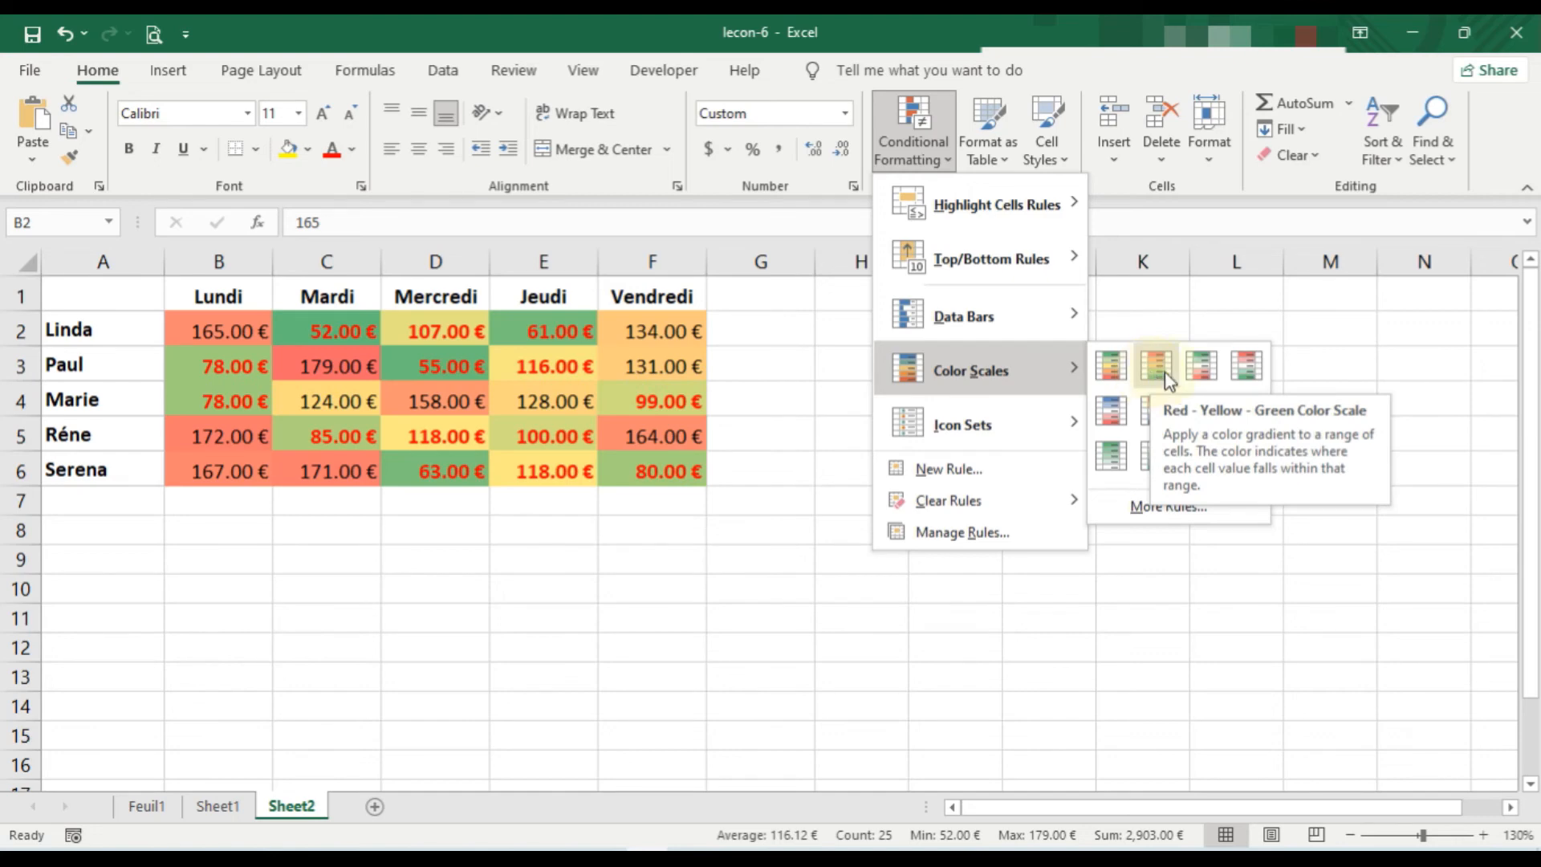
pyautogui.click(1216, 379)
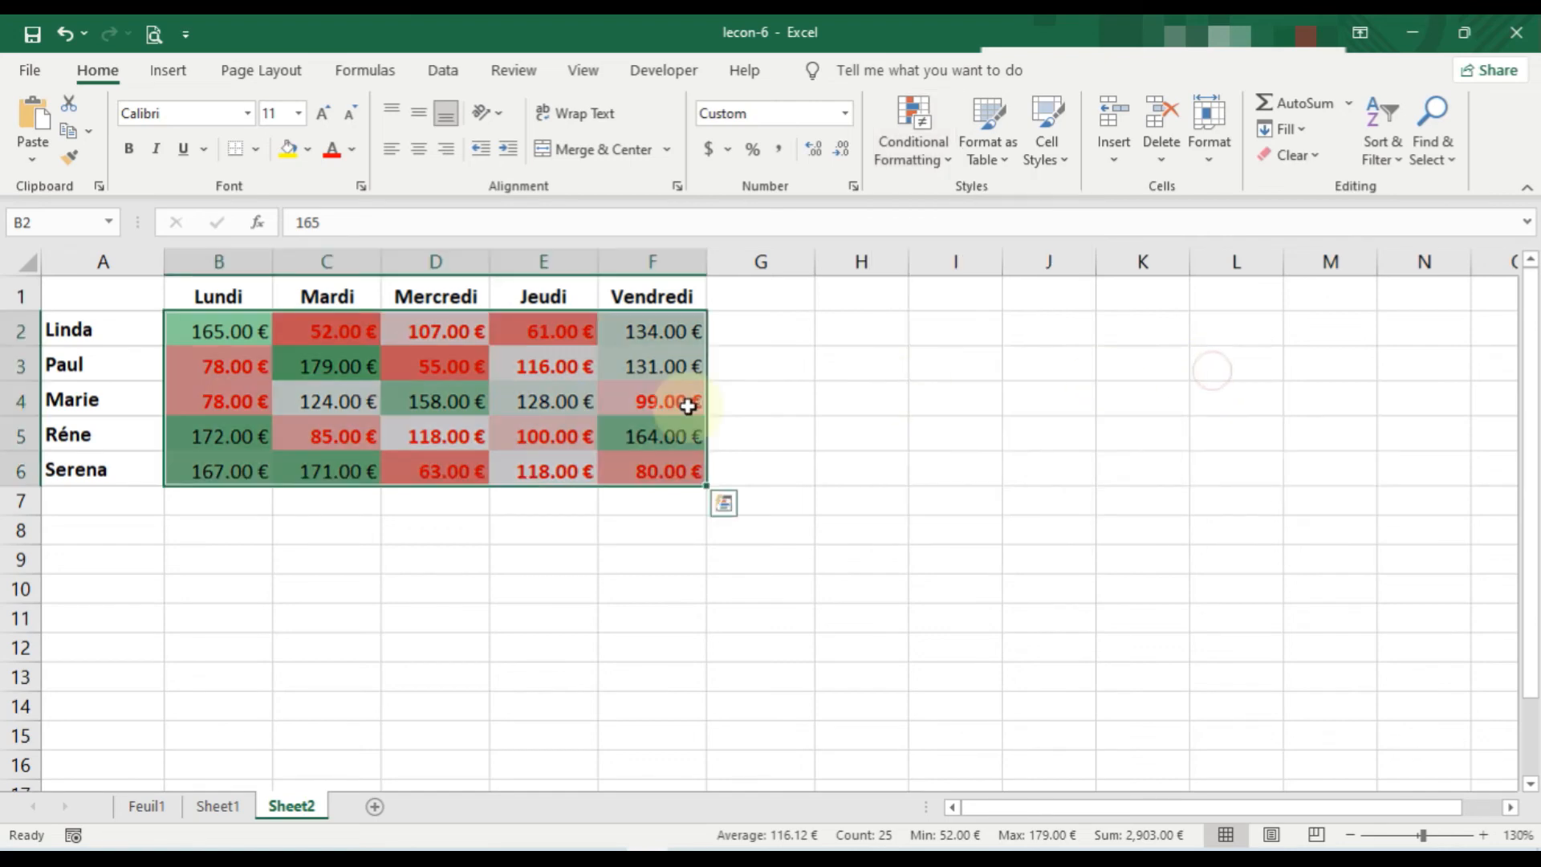
pyautogui.click(432, 403)
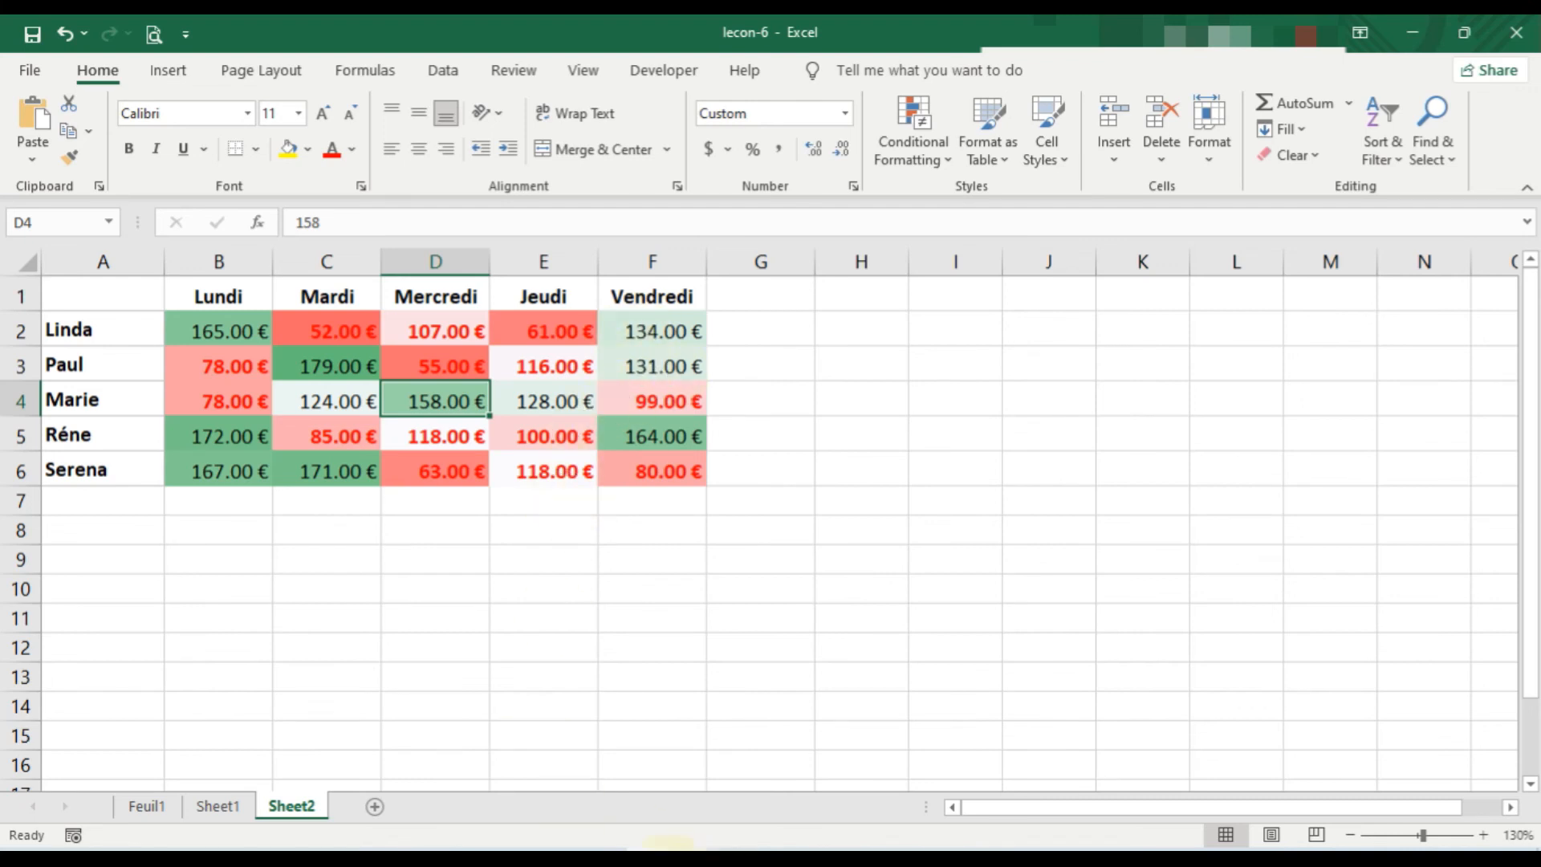
# Add the directional icon set with five colored arrows to the daily amounts in B2:F6.
pyautogui.moveTo(224, 324); pyautogui.dragTo(658, 466)
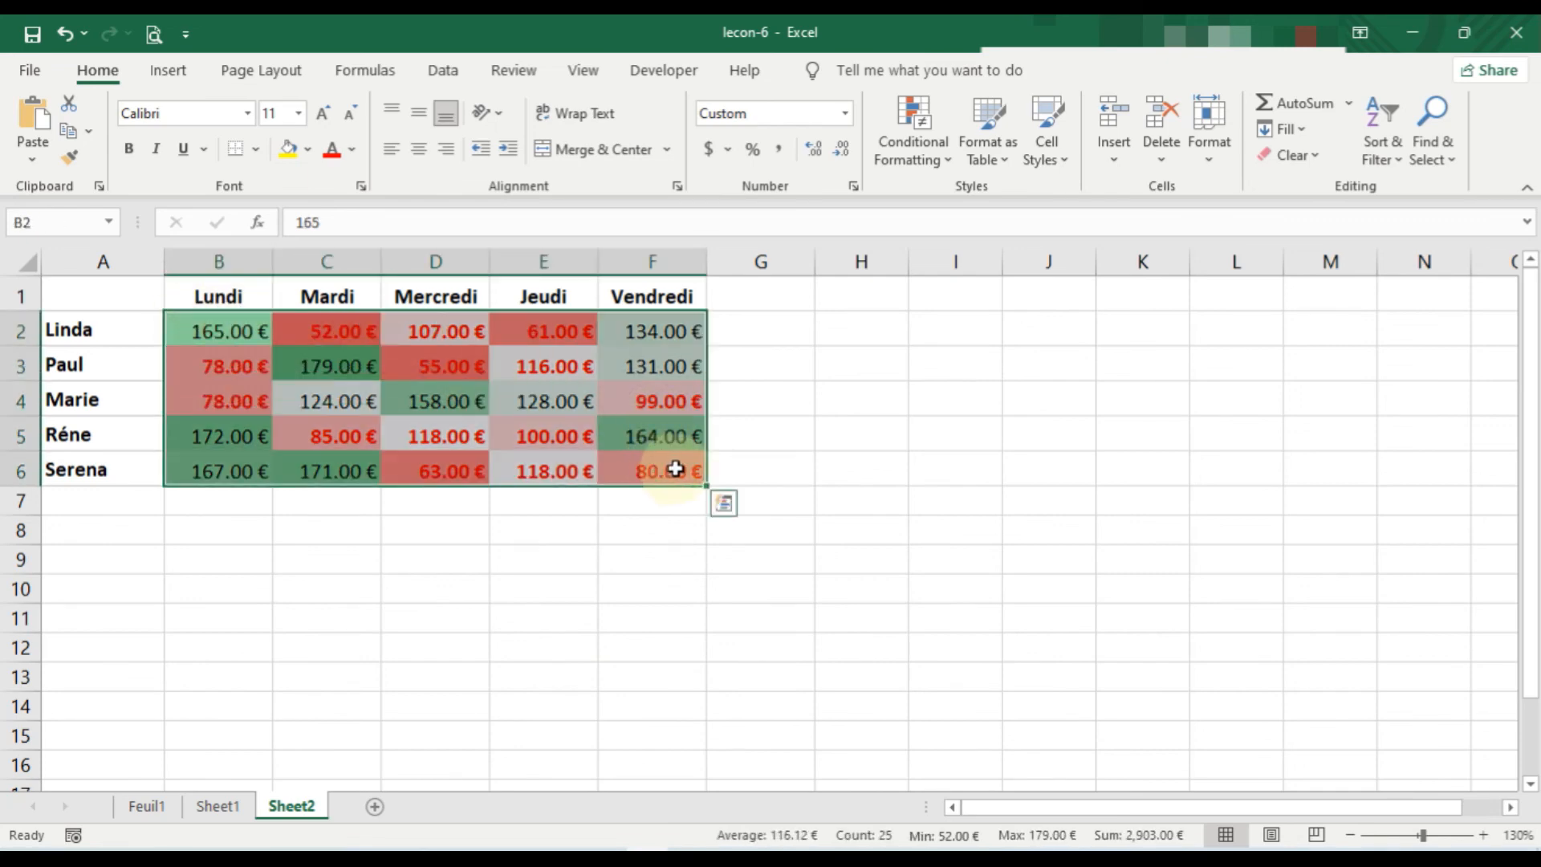
pyautogui.click(950, 154)
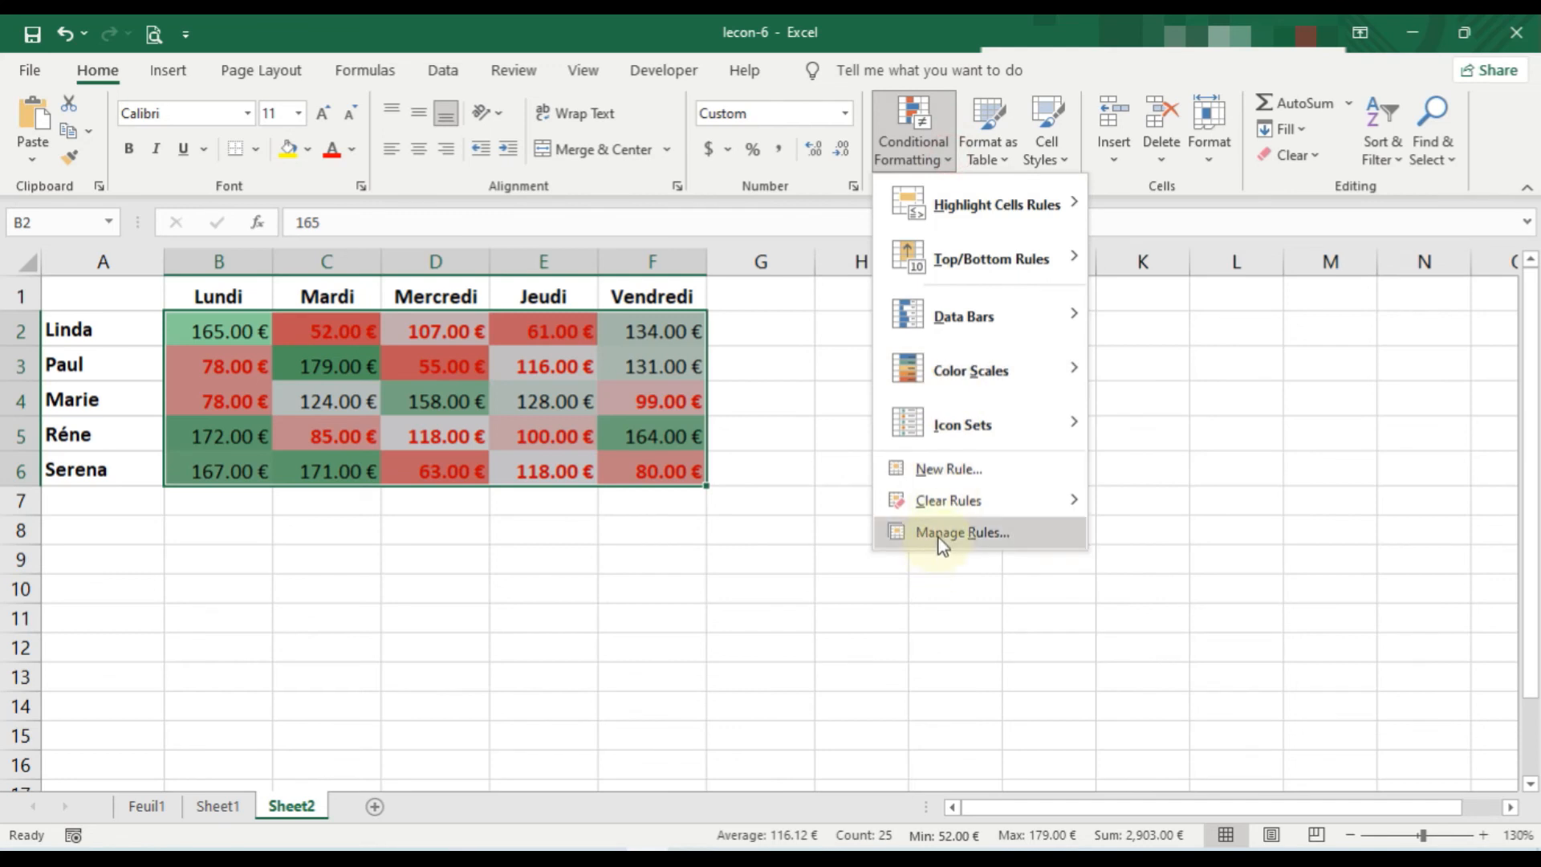
pyautogui.moveTo(949, 397)
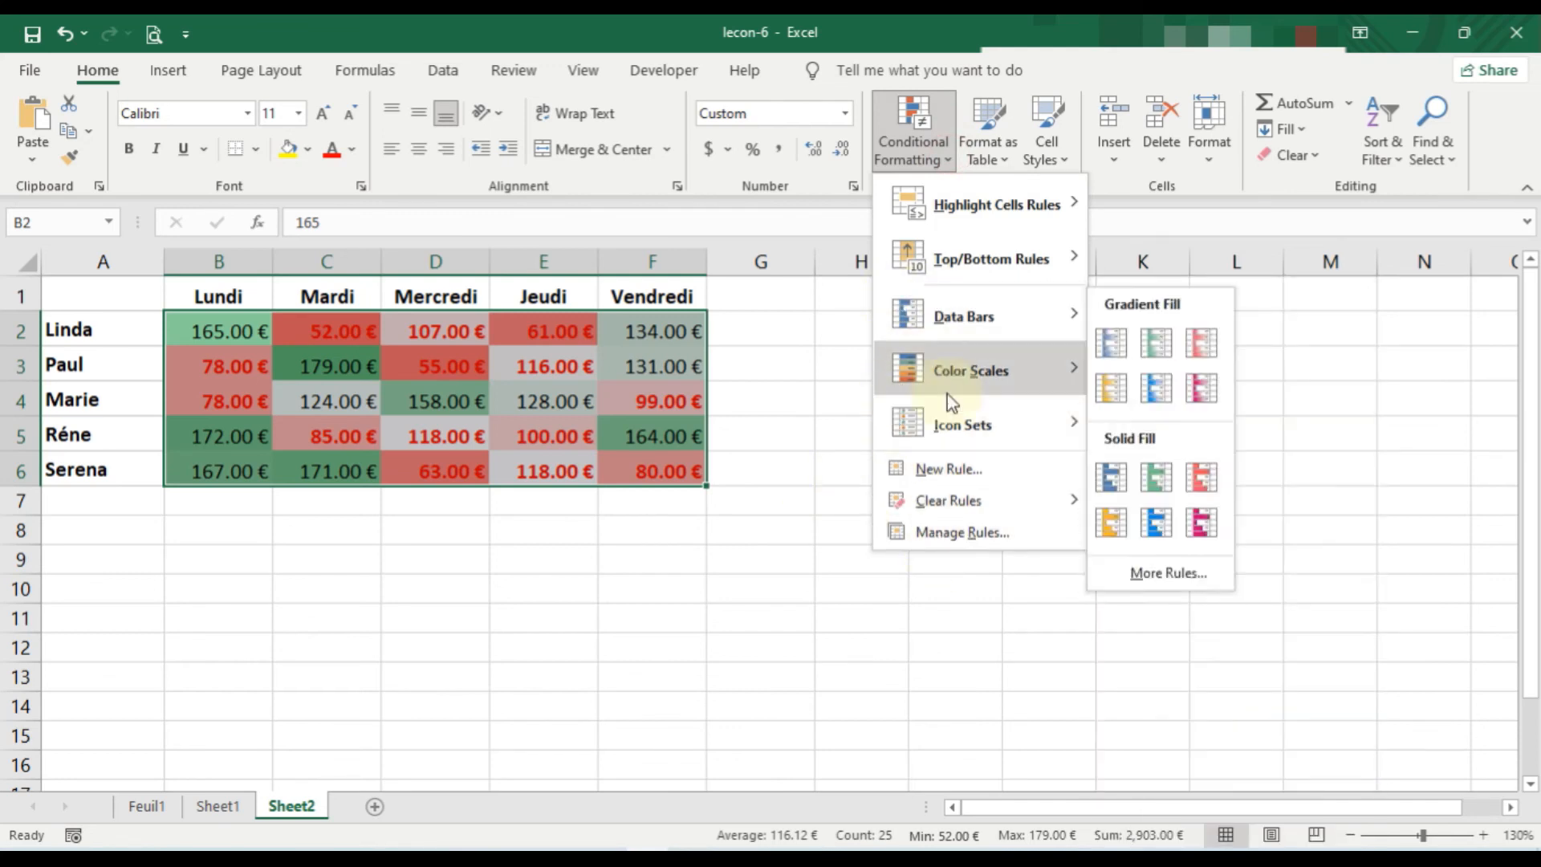
pyautogui.moveTo(967, 441)
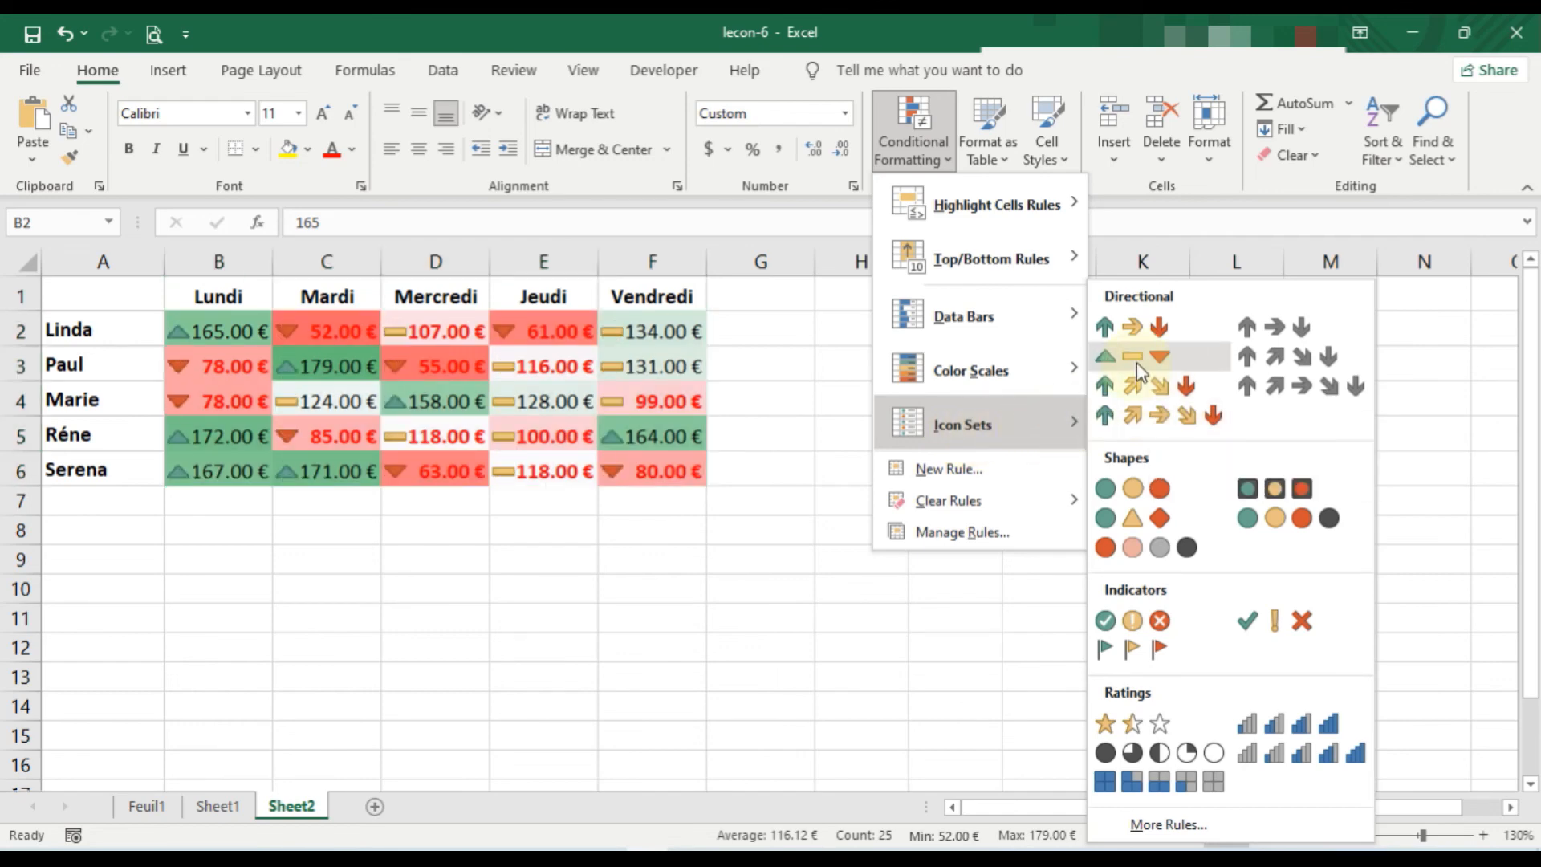
pyautogui.click(1153, 411)
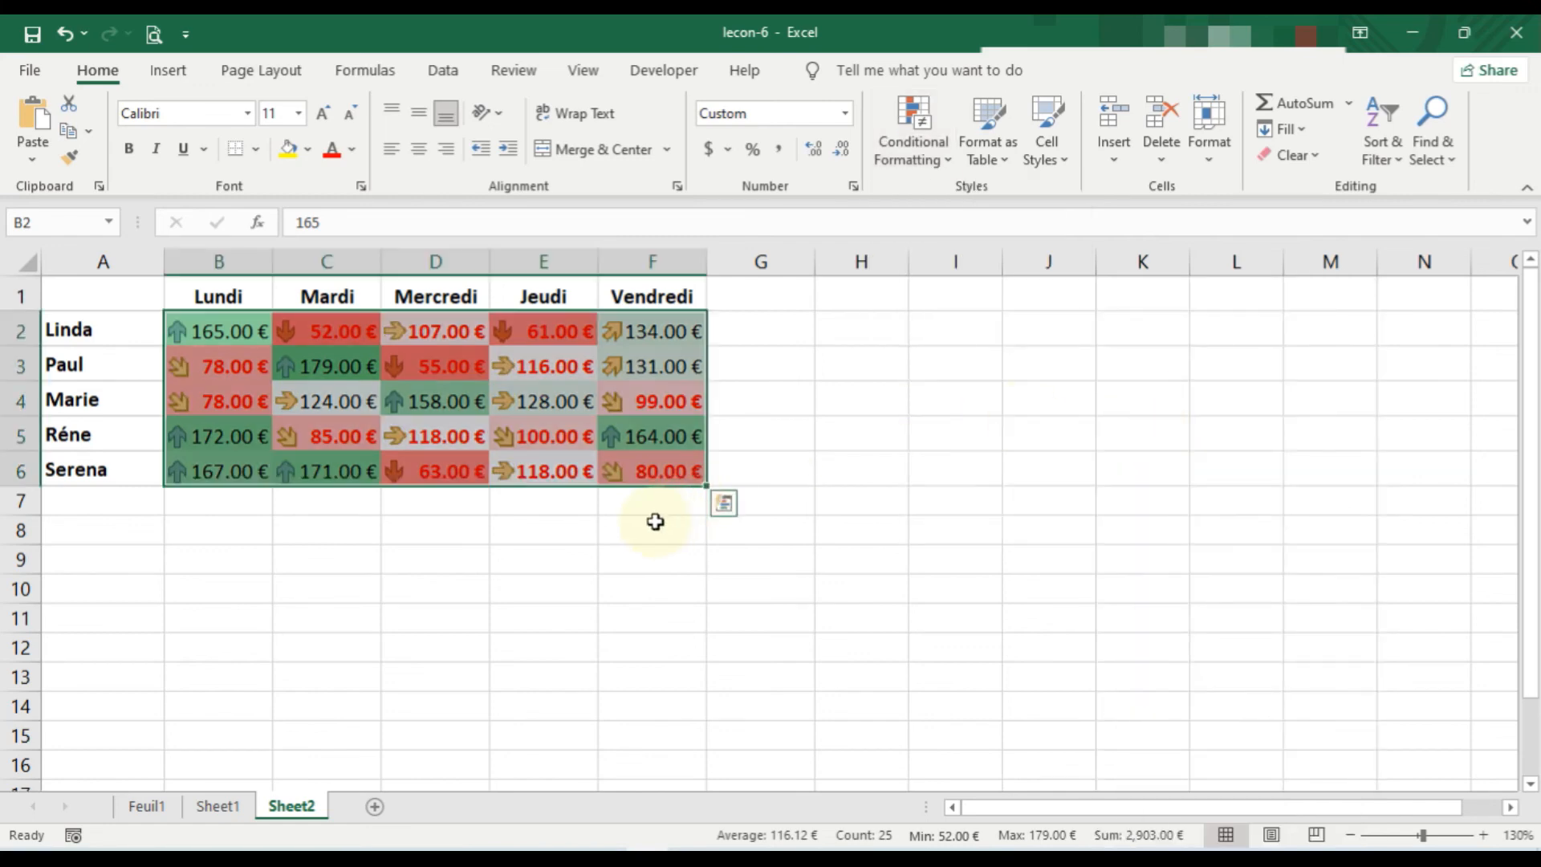
pyautogui.click(594, 518)
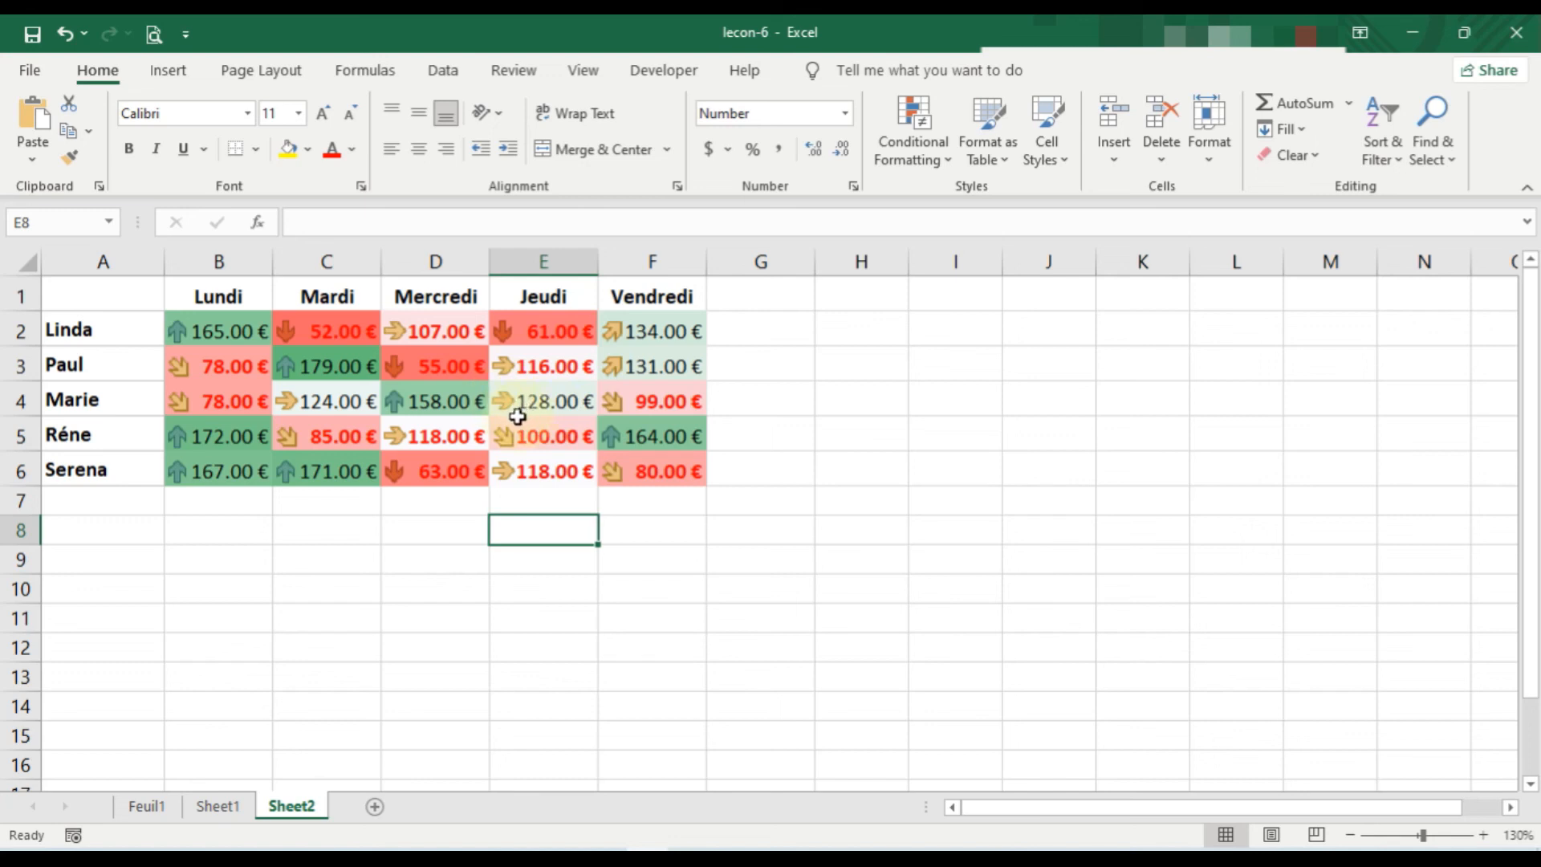
pyautogui.click(551, 430)
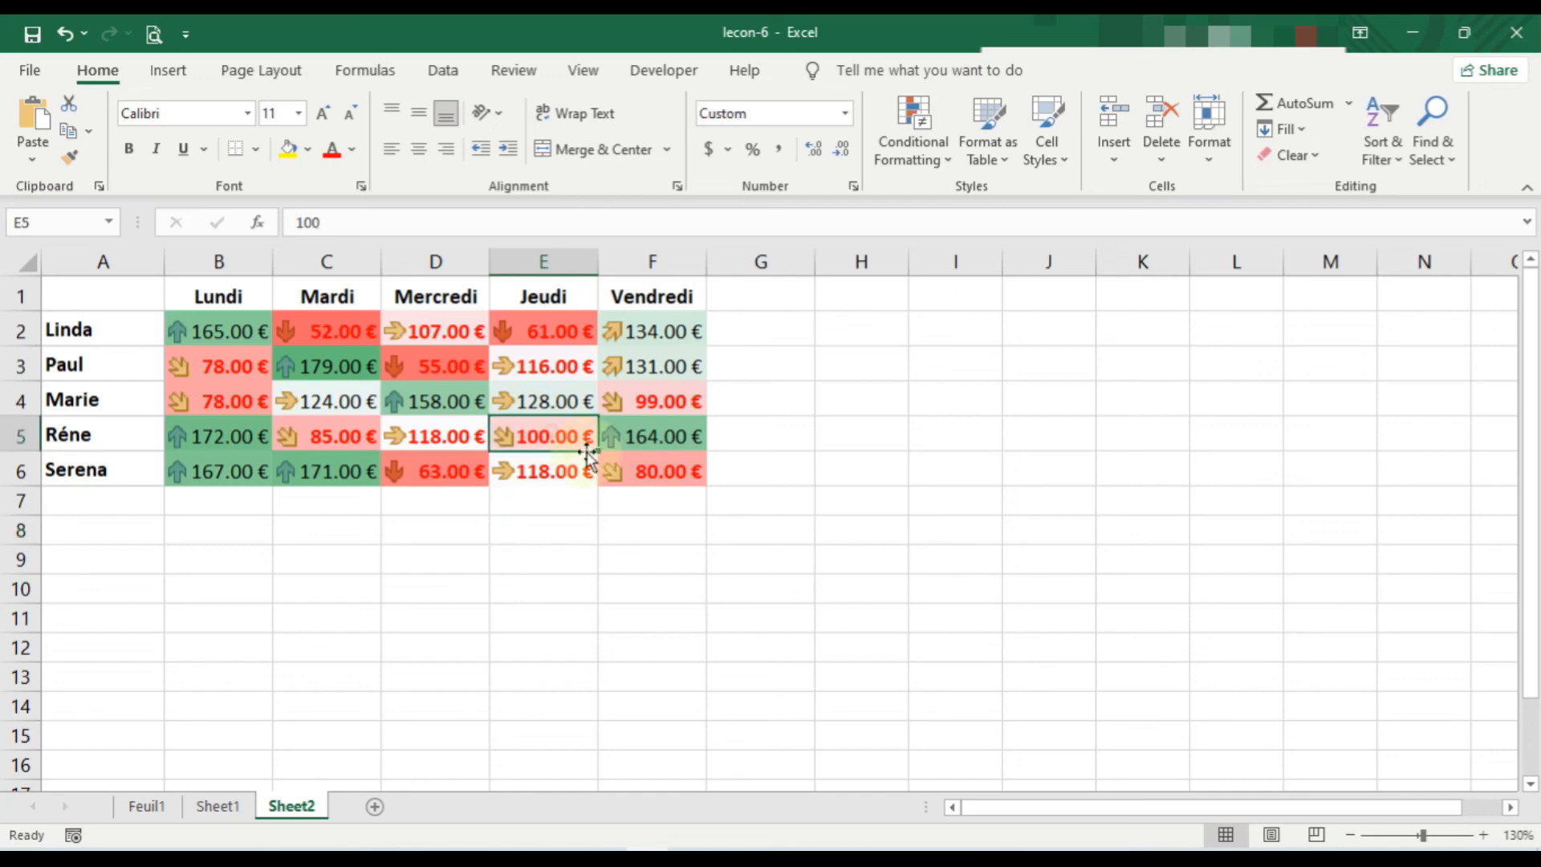